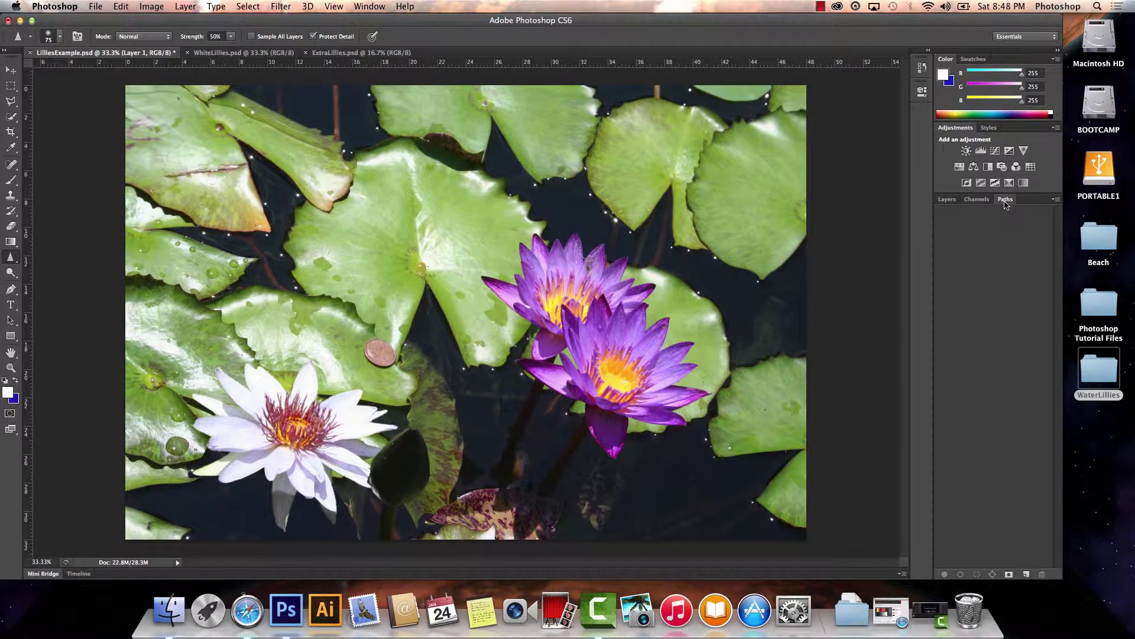
Show the layer list and toggle Layer 1's visibility off and on to check the white lily's contribution
{"action": "left_click", "coordinate": [946, 201]}
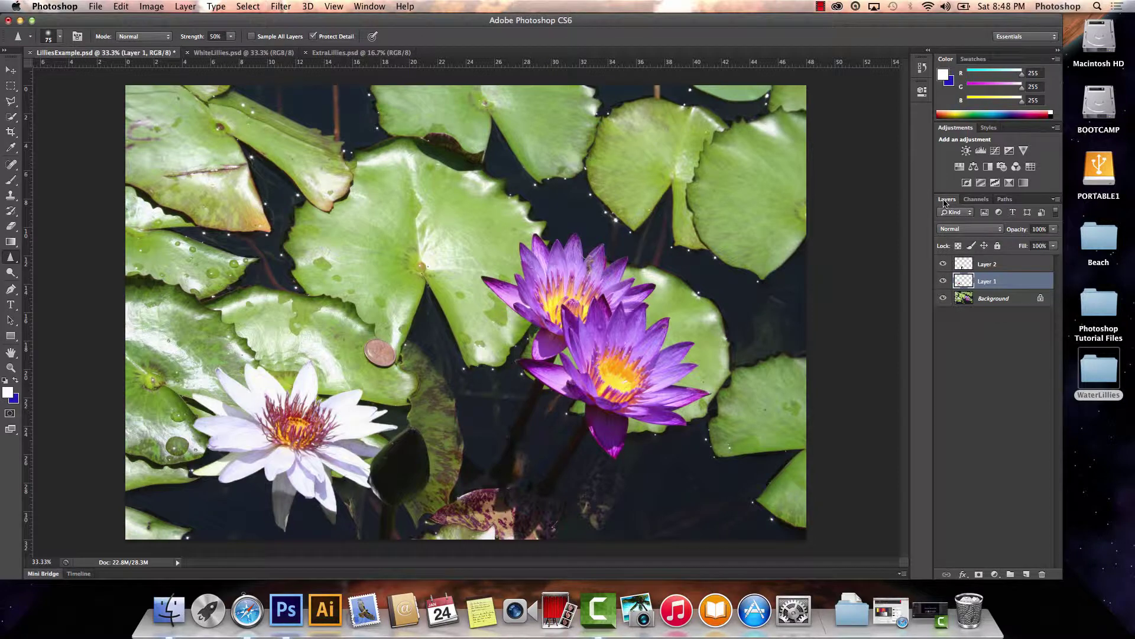
{"action": "left_click", "coordinate": [943, 281]}
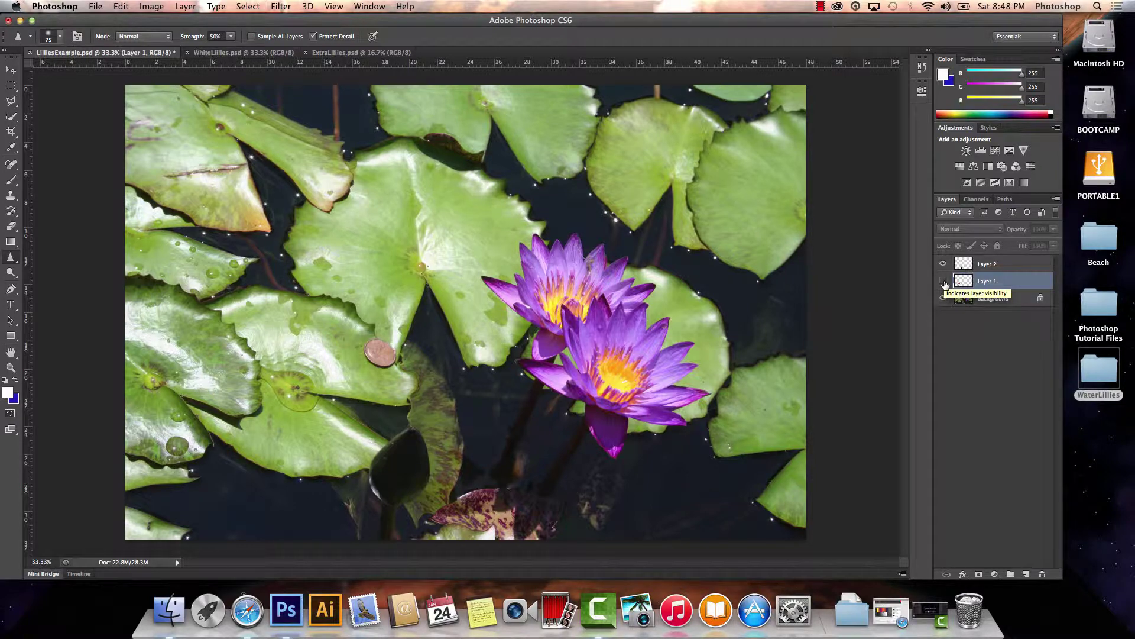
{"action": "left_click", "coordinate": [943, 282]}
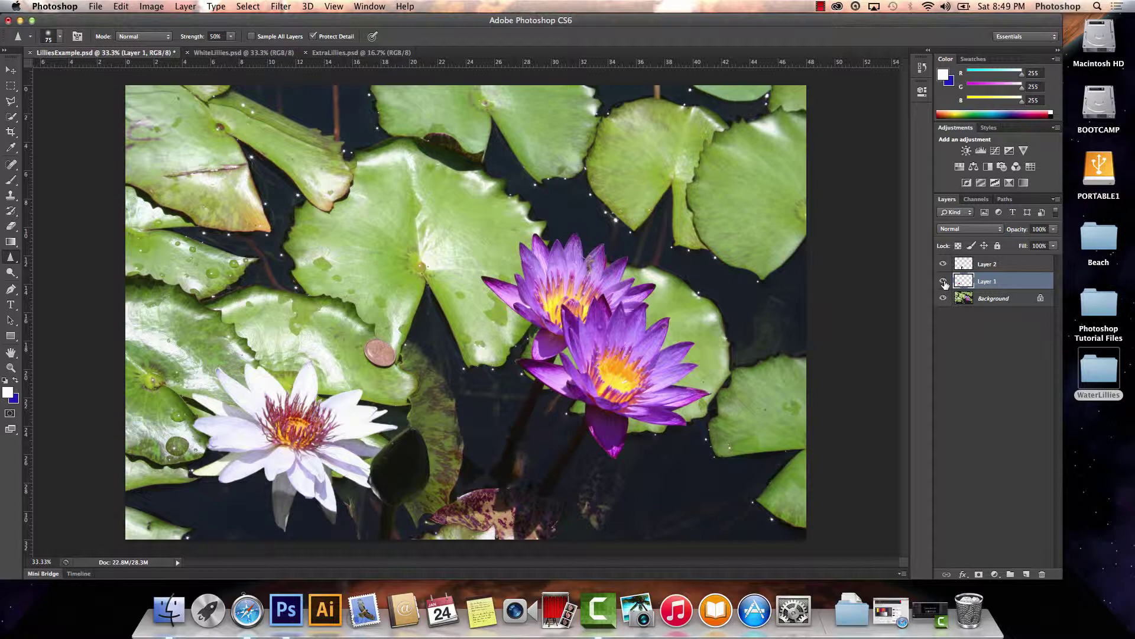
Zoom to the white lily and toggle Layer 2's visibility to compare the bud in front of and behind the petals
{"action": "key", "text": "super+equal"}
{"action": "key", "text": "super+equal"}
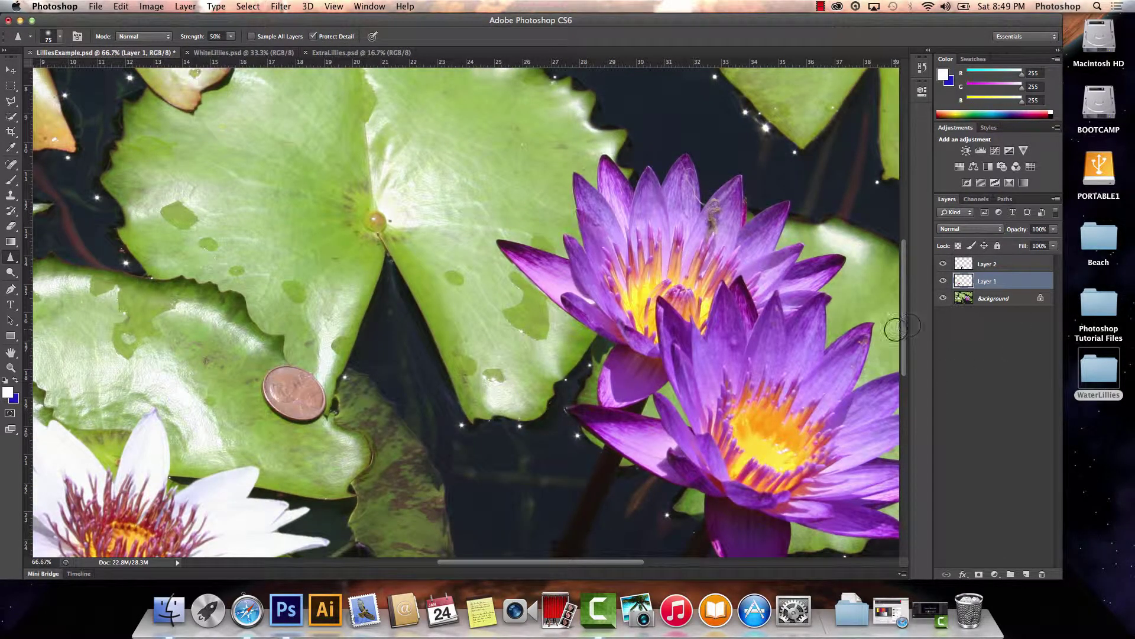
{"action": "left_click_drag", "start_coordinate": [902, 329], "coordinate": [897, 418]}
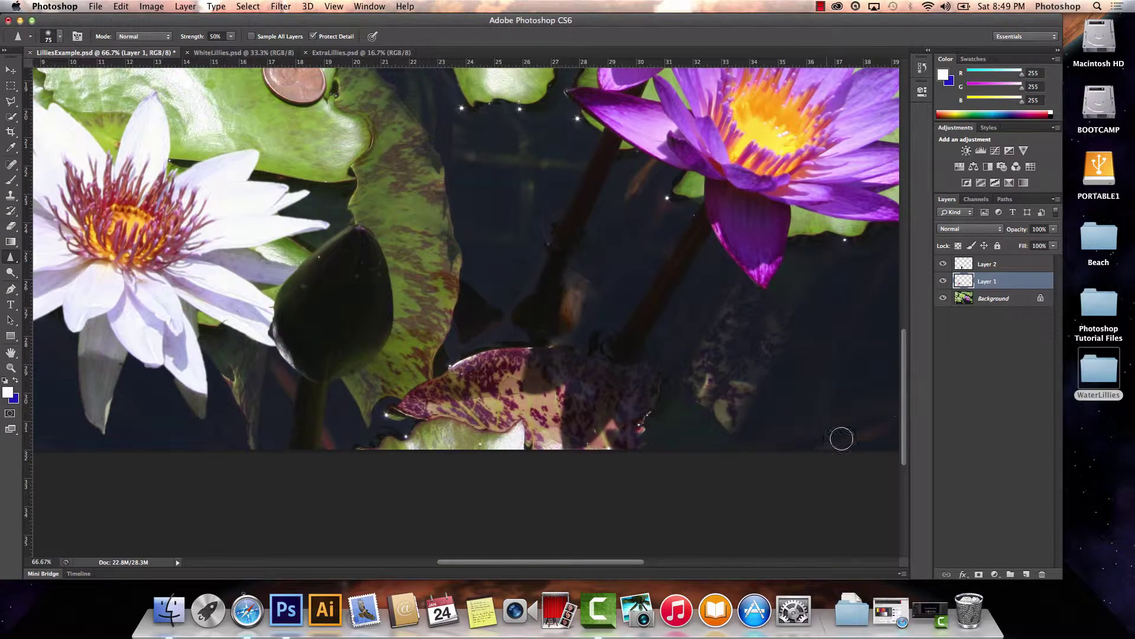
{"action": "left_click_drag", "start_coordinate": [641, 562], "coordinate": [567, 558]}
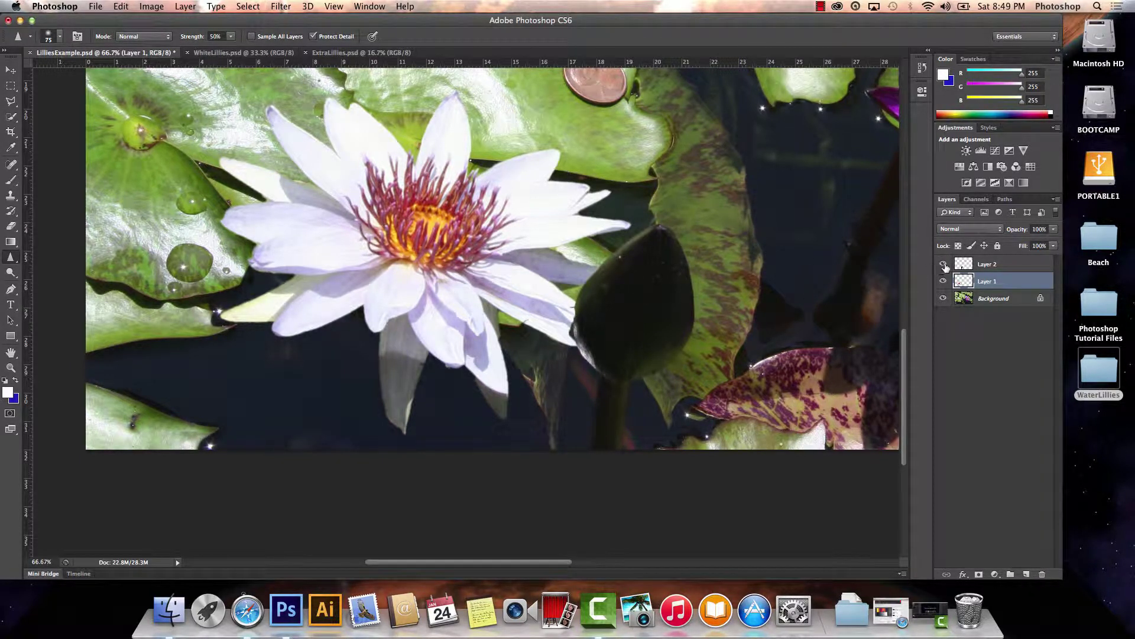
{"action": "left_click", "coordinate": [943, 264]}
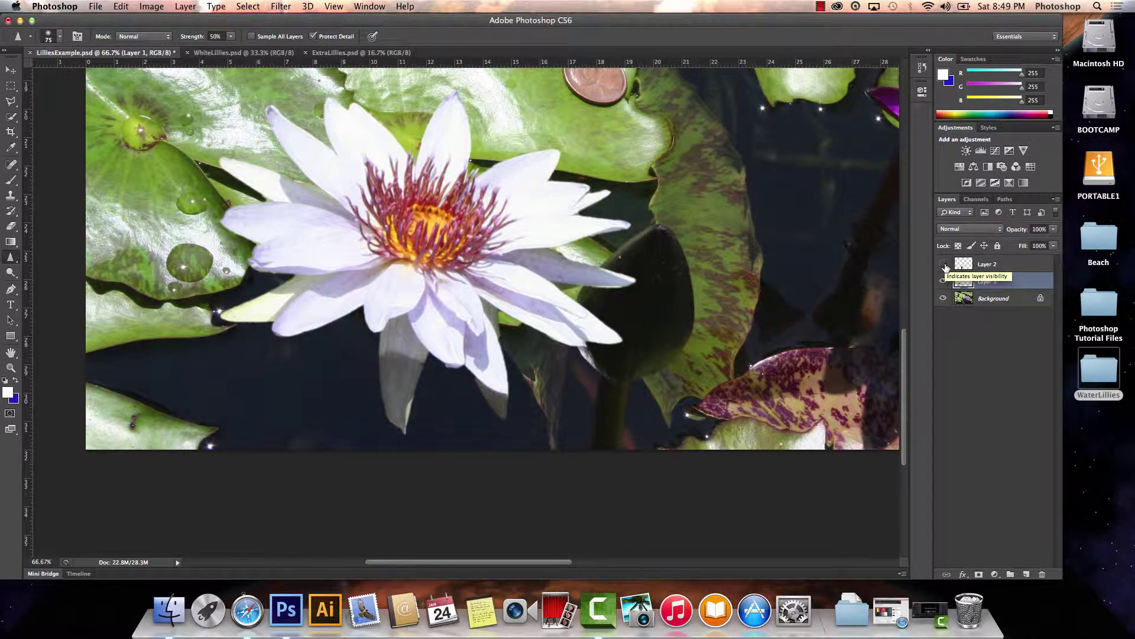
{"action": "left_click", "coordinate": [944, 264]}
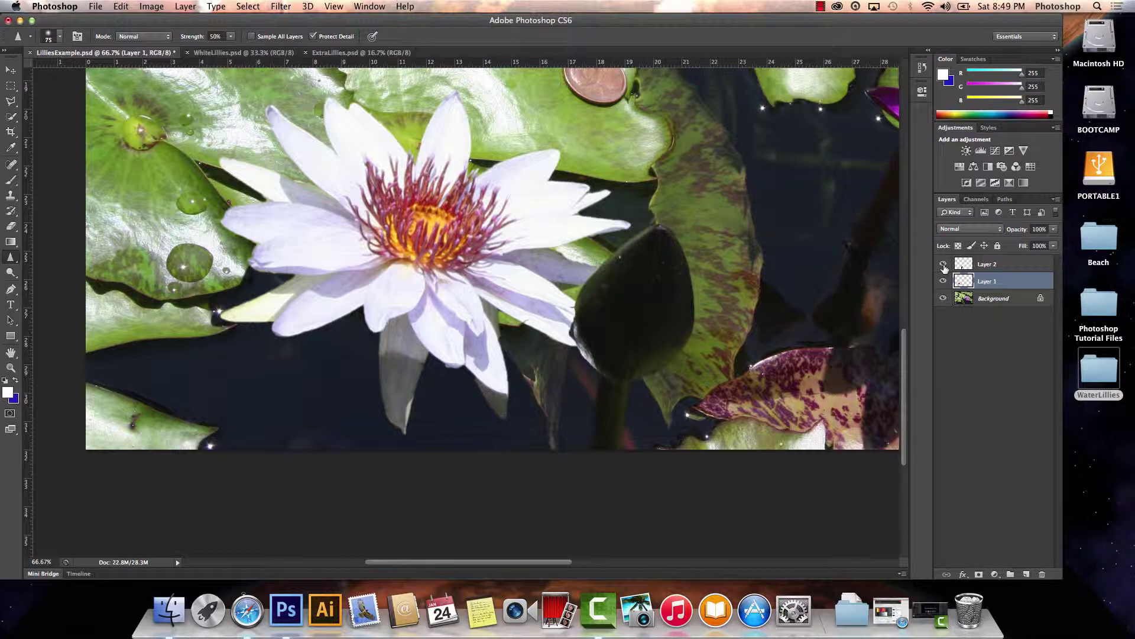
{"action": "left_click", "coordinate": [943, 265]}
{"action": "left_click", "coordinate": [943, 264]}
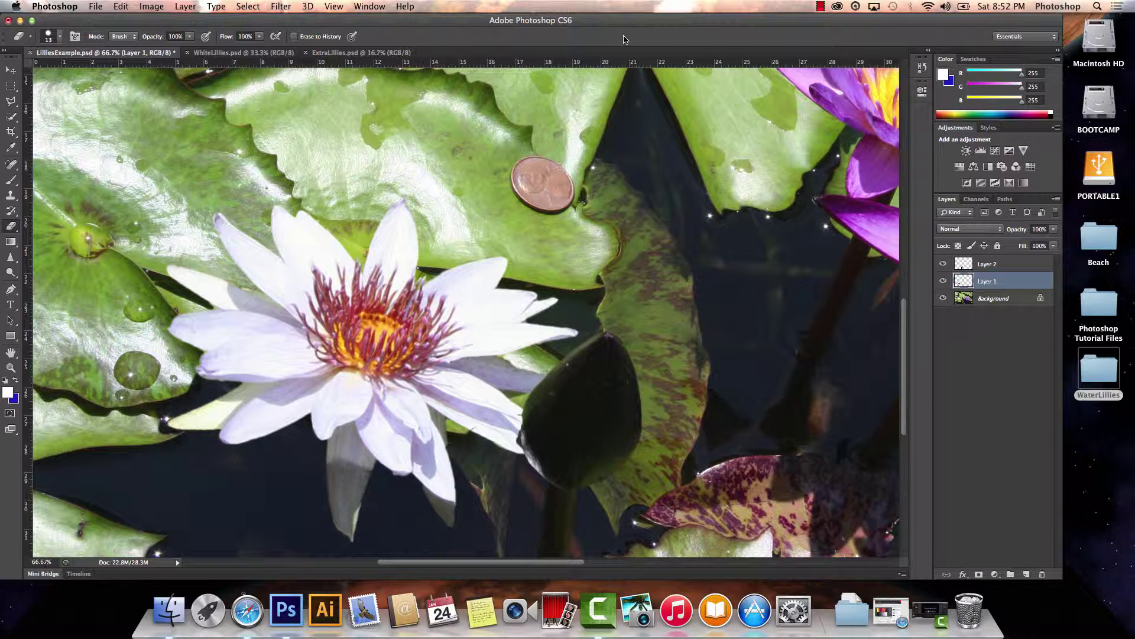
Examine the selected white lily in WhiteLillies.psd at 100% zoom and return to LilliesExample.psd
{"action": "left_click", "coordinate": [13, 230]}
{"action": "left_click", "coordinate": [40, 228]}
{"action": "left_click", "coordinate": [248, 55]}
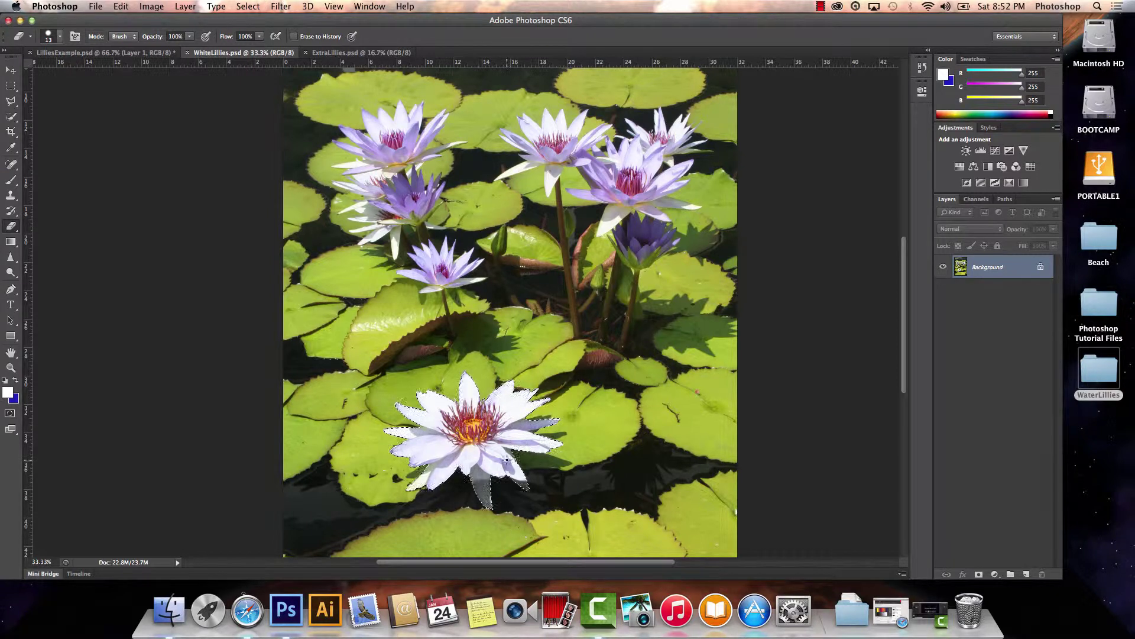
{"action": "scroll", "coordinate": [505, 461], "scroll_direction": "up", "scroll_amount": 2}
{"action": "scroll", "coordinate": [504, 460], "scroll_direction": "down", "scroll_amount": 2}
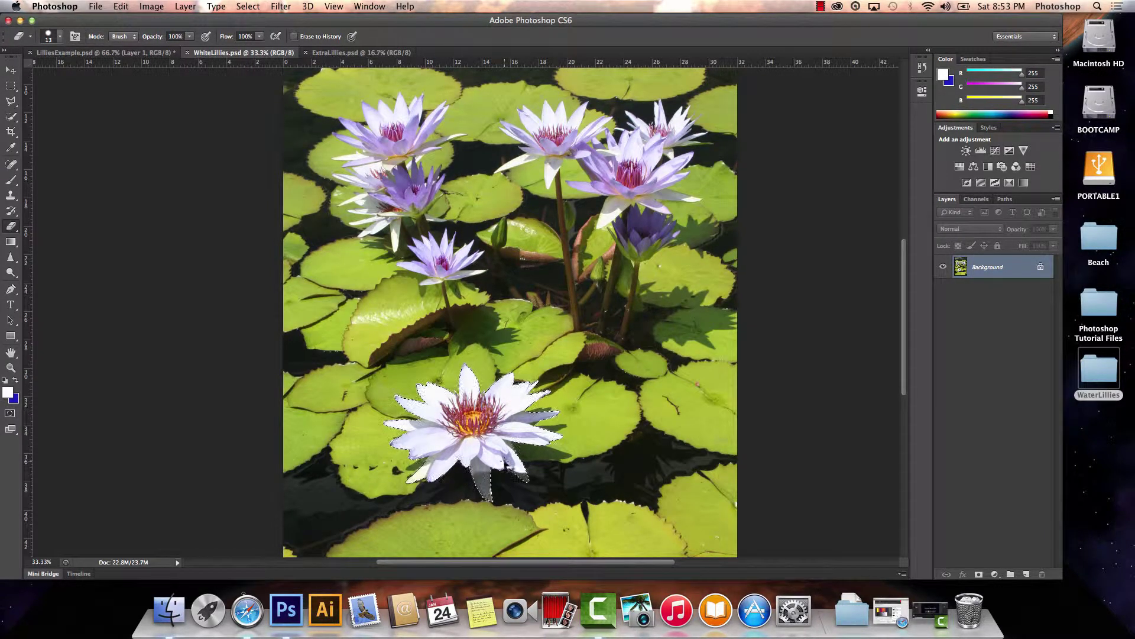
{"action": "key", "text": "super+equal"}
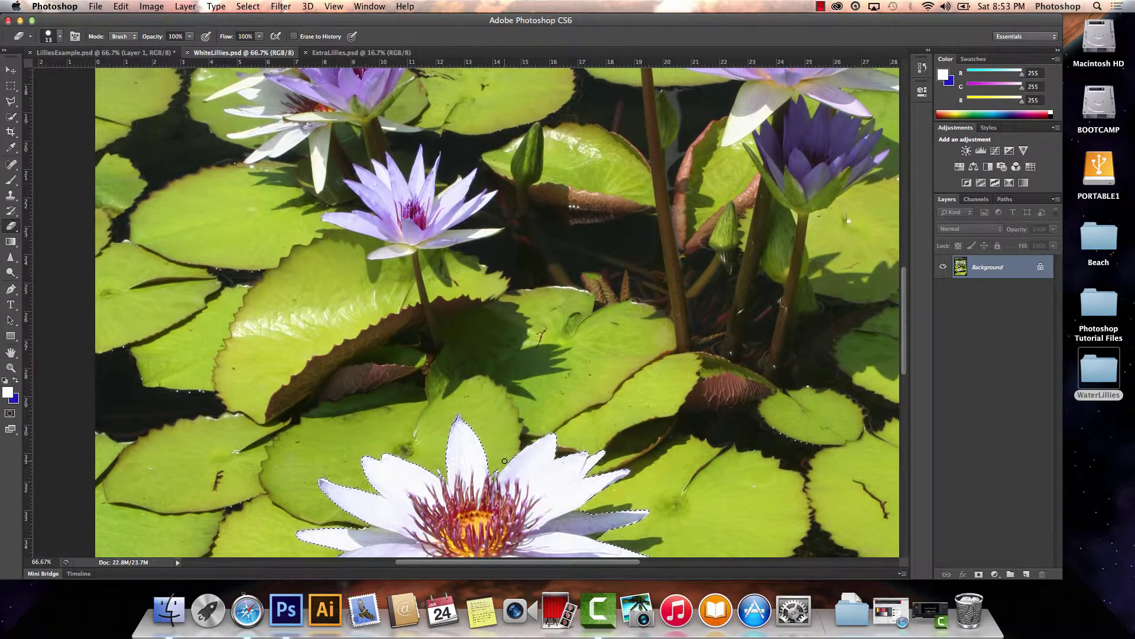
{"action": "scroll", "coordinate": [505, 461], "scroll_direction": "down", "scroll_amount": 10}
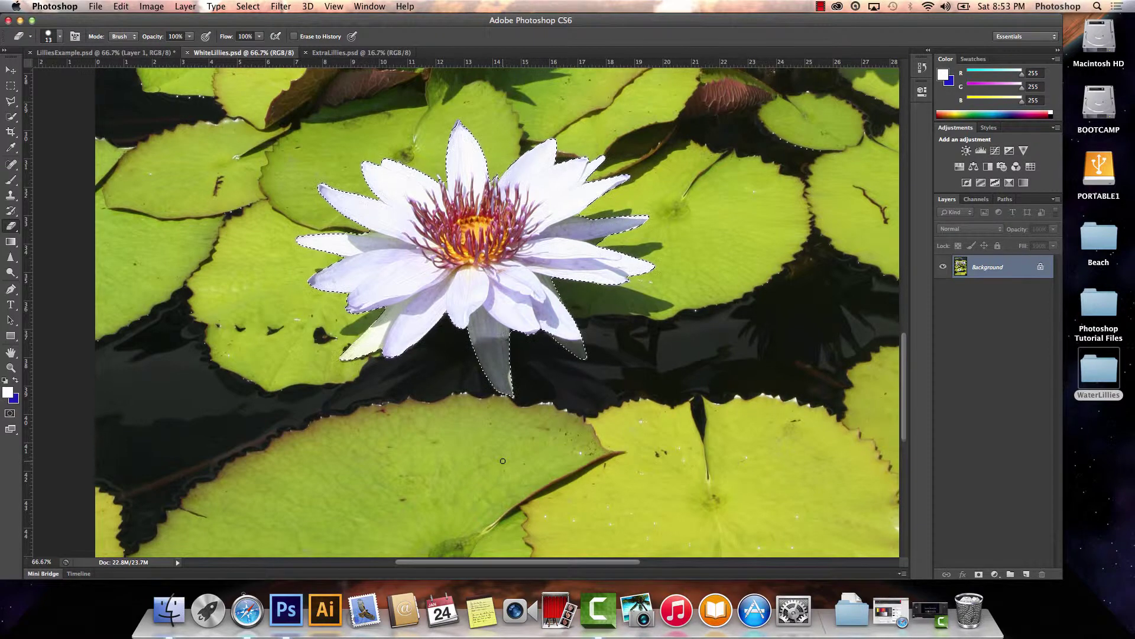
{"action": "scroll", "coordinate": [502, 461], "scroll_direction": "up", "scroll_amount": 1}
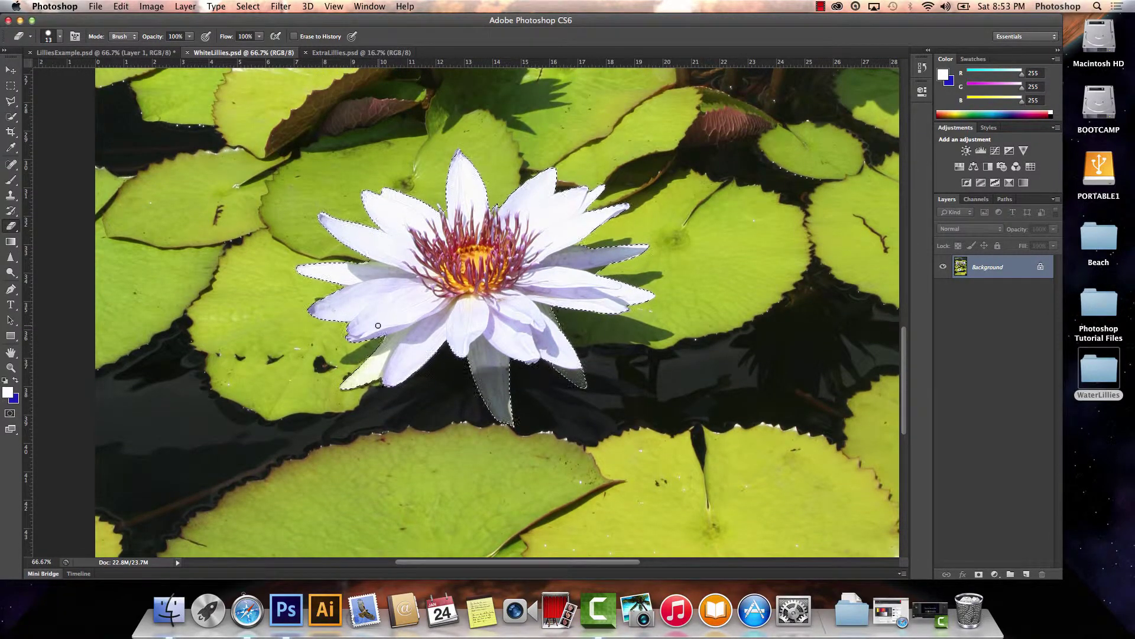
{"action": "key", "text": "super+equal"}
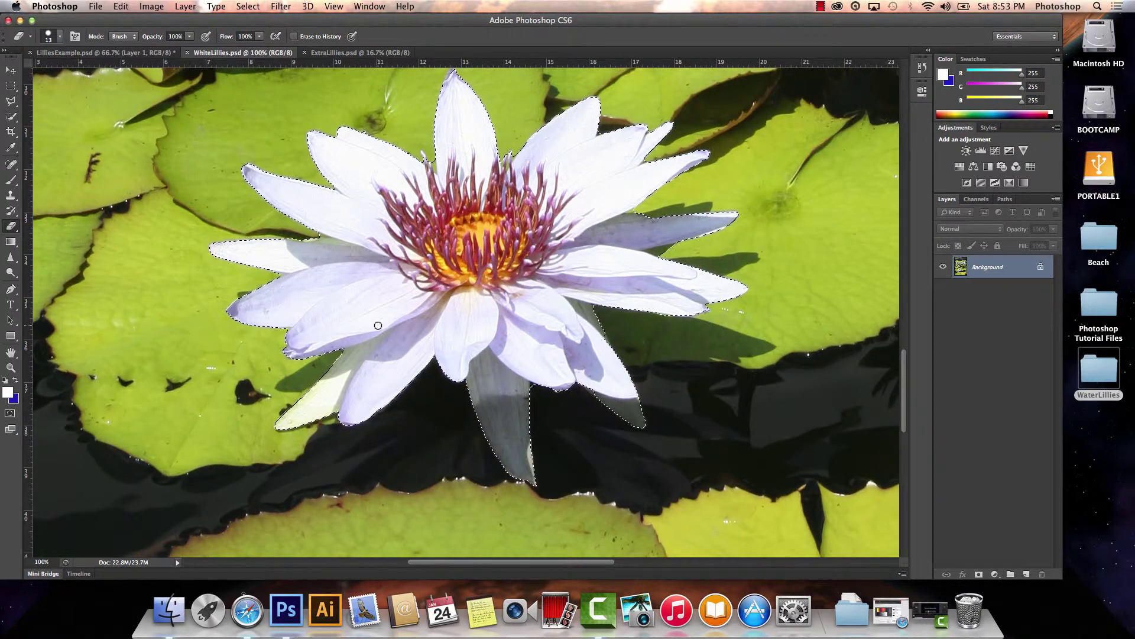
{"action": "scroll", "coordinate": [378, 325], "scroll_direction": "up", "scroll_amount": 1}
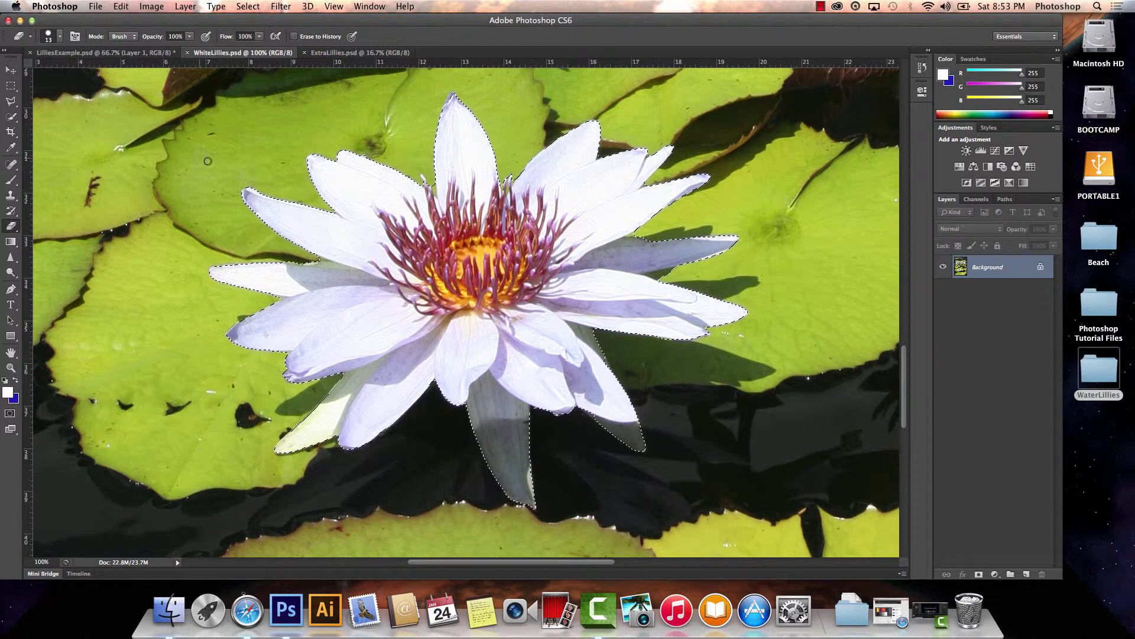
{"action": "left_click", "coordinate": [126, 53]}
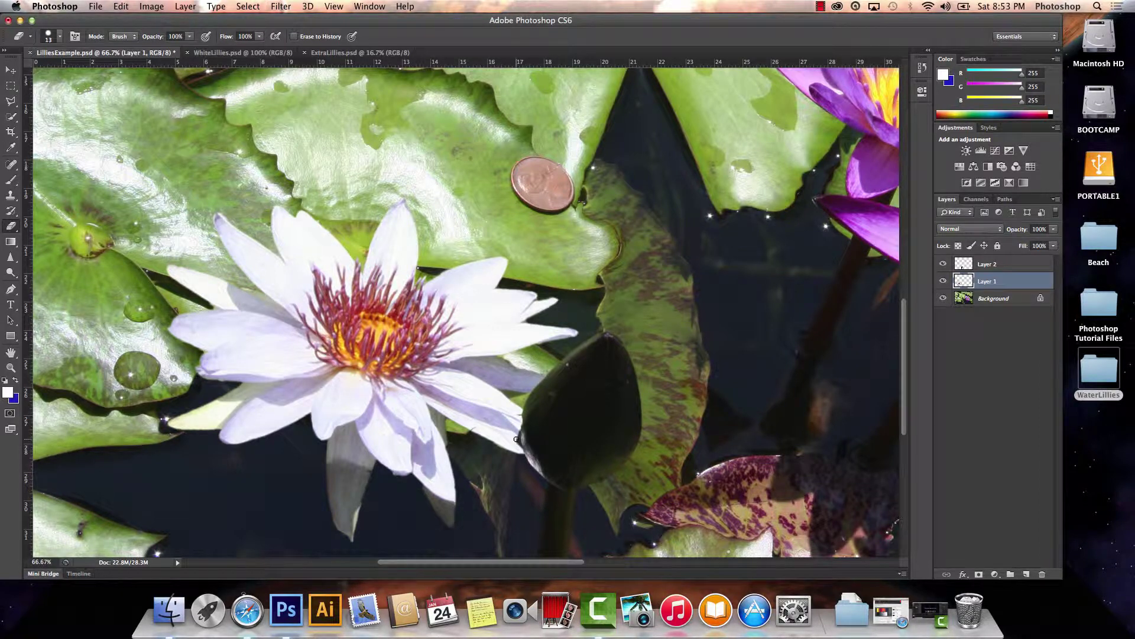
Try erasing the dark bud on Layer 2 with a 146 px eraser, and undo the stroke
{"action": "left_click", "coordinate": [999, 265]}
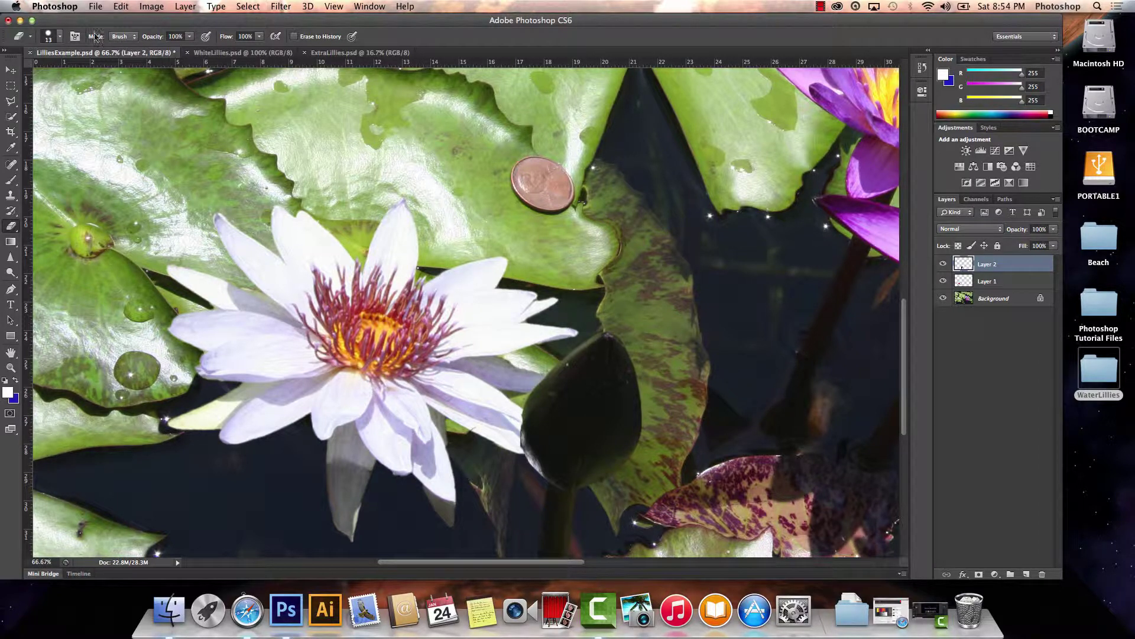
{"action": "left_click", "coordinate": [60, 37]}
{"action": "left_click_drag", "start_coordinate": [25, 72], "coordinate": [88, 77]}
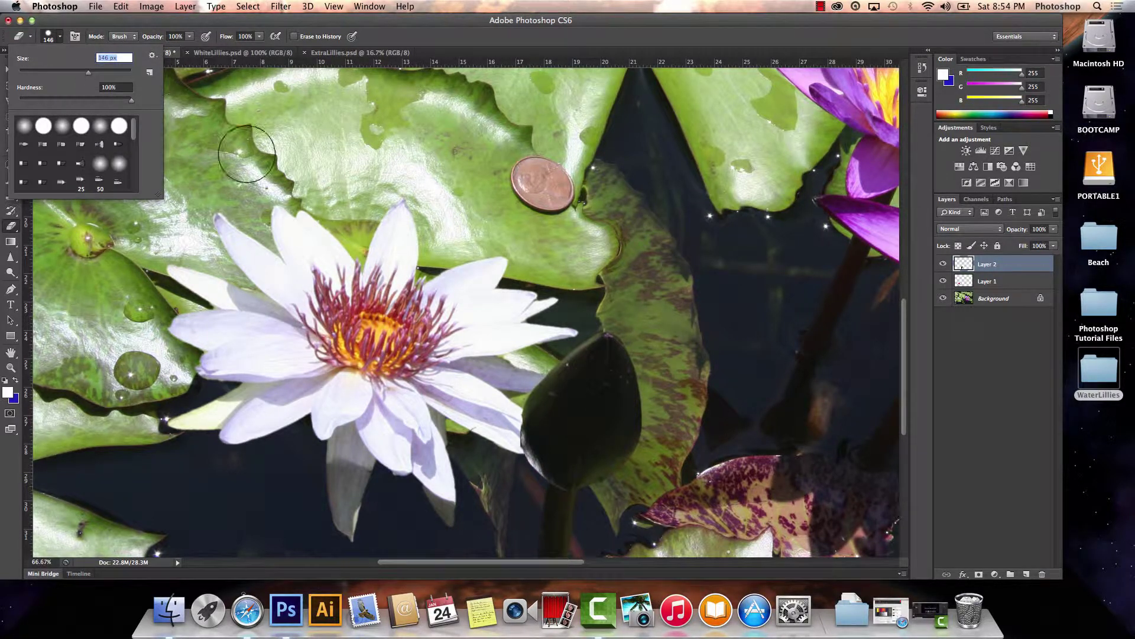
{"action": "left_click", "coordinate": [625, 337]}
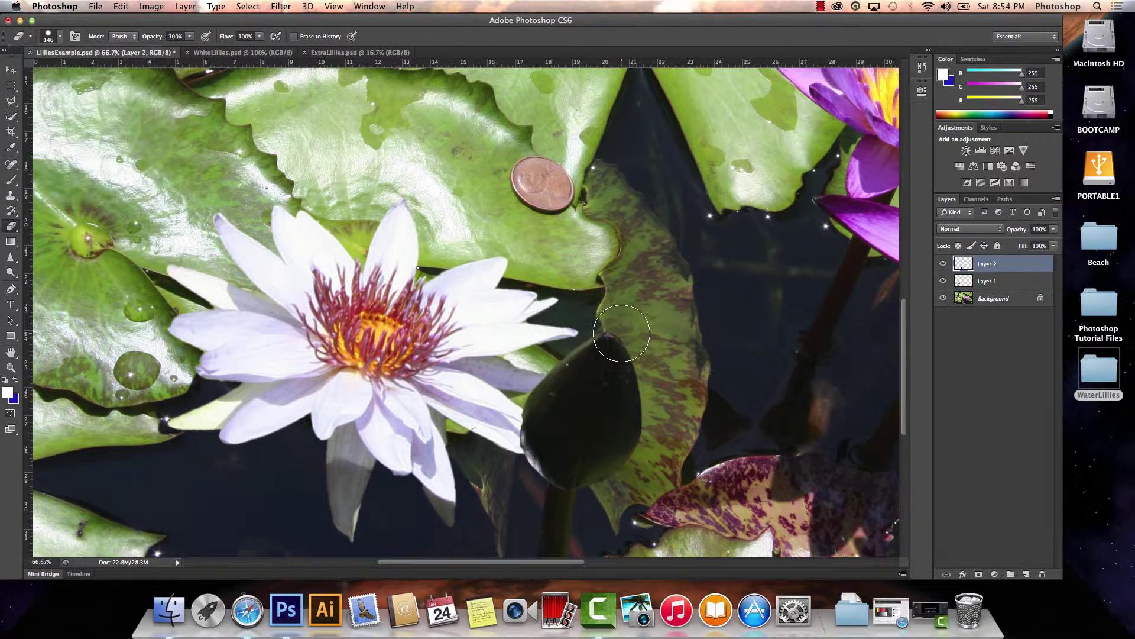
{"action": "mouse_move", "coordinate": [595, 384]}
{"action": "left_mouse_down"}
{"action": "mouse_move", "coordinate": [556, 389]}
{"action": "mouse_move", "coordinate": [538, 427]}
{"action": "mouse_move", "coordinate": [554, 426]}
{"action": "mouse_move", "coordinate": [570, 403]}
{"action": "mouse_move", "coordinate": [573, 437]}
{"action": "mouse_move", "coordinate": [542, 468]}
{"action": "mouse_move", "coordinate": [526, 451]}
{"action": "mouse_move", "coordinate": [567, 455]}
{"action": "mouse_move", "coordinate": [580, 393]}
{"action": "left_mouse_up"}
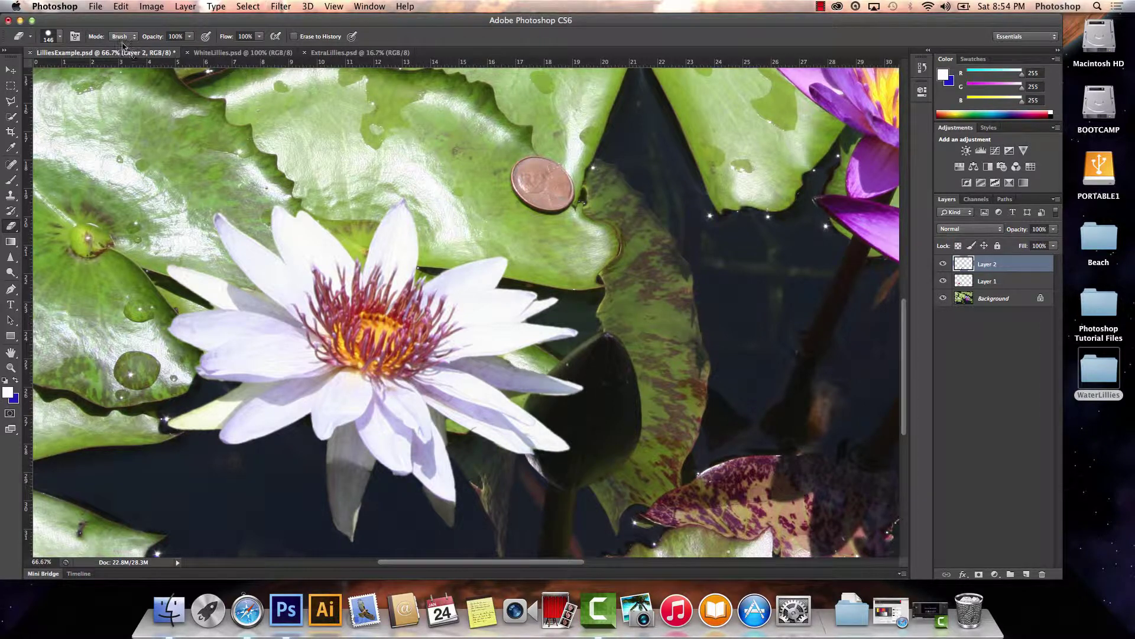
{"action": "left_click", "coordinate": [121, 7]}
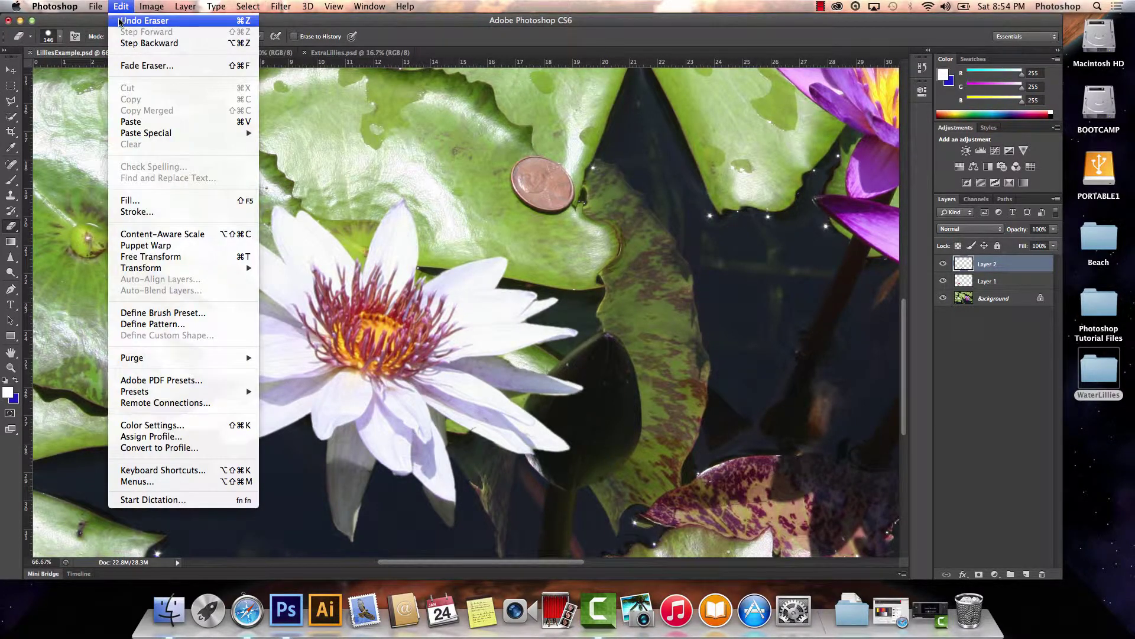
{"action": "left_click", "coordinate": [121, 20]}
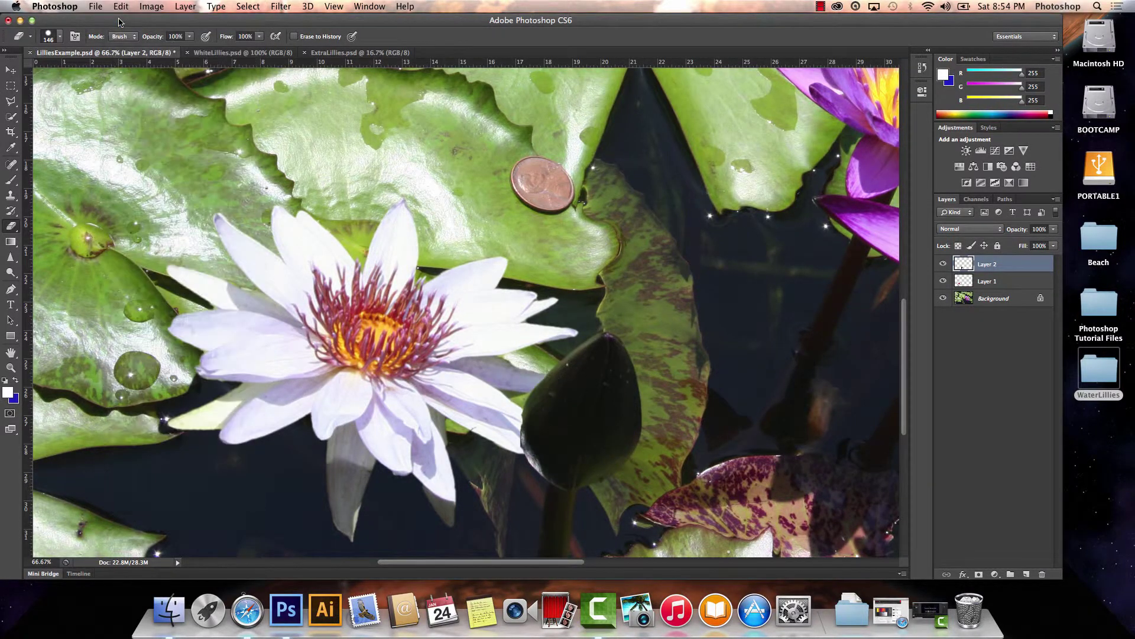
Reduce the eraser to 10 px, try a single dab on the dark bud, and undo it
{"action": "left_click", "coordinate": [62, 39]}
{"action": "left_click_drag", "start_coordinate": [89, 74], "coordinate": [24, 72]}
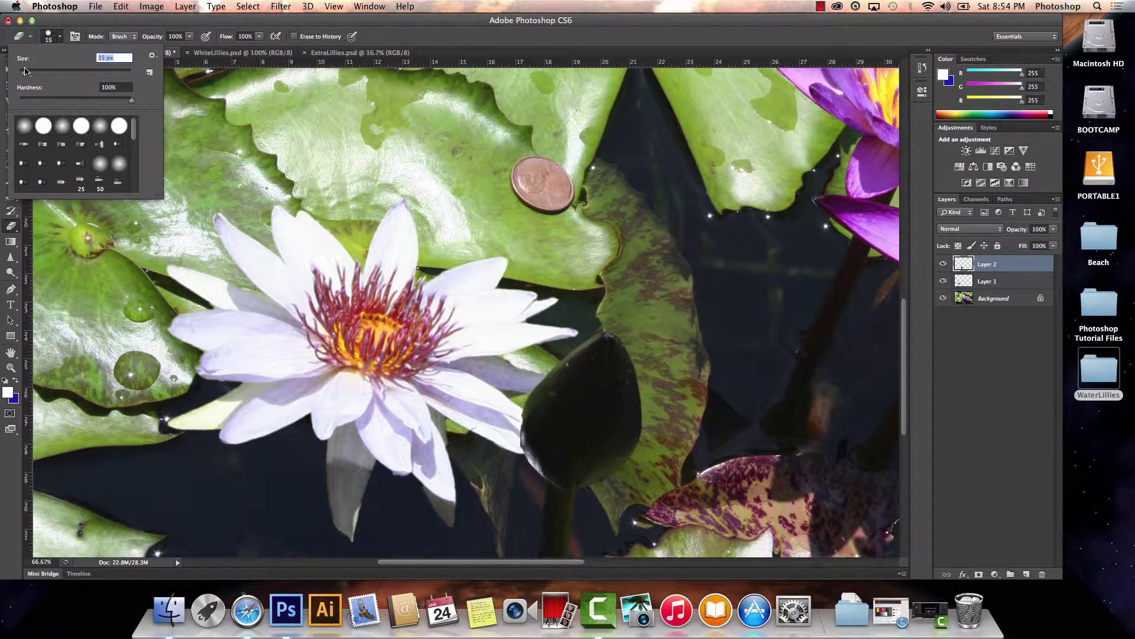
{"action": "left_click", "coordinate": [546, 387]}
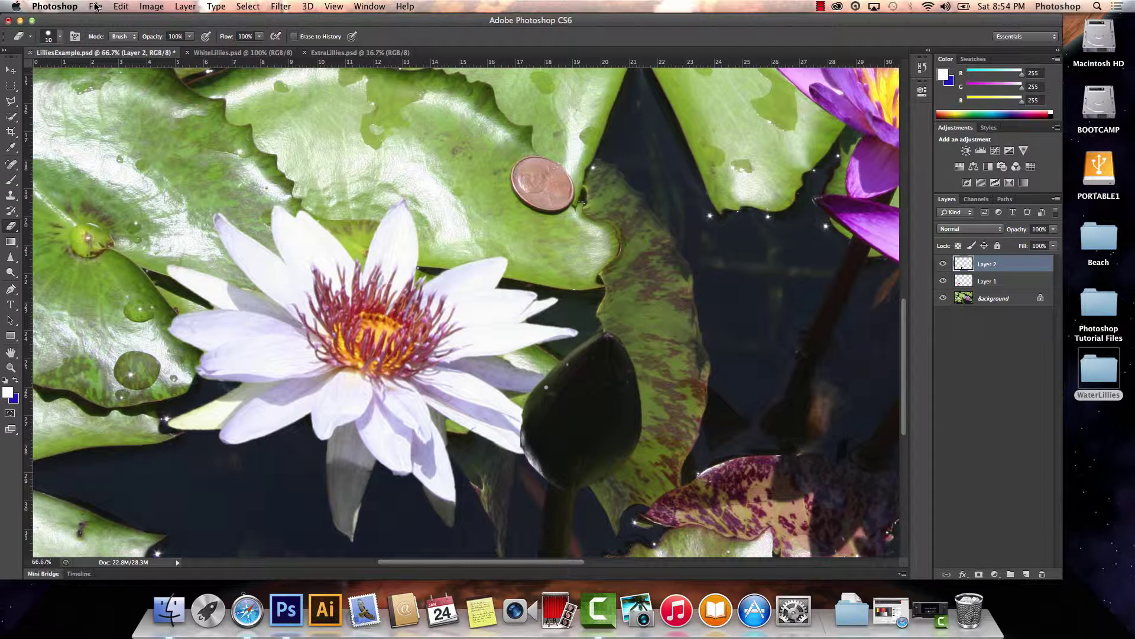
{"action": "left_click", "coordinate": [121, 7]}
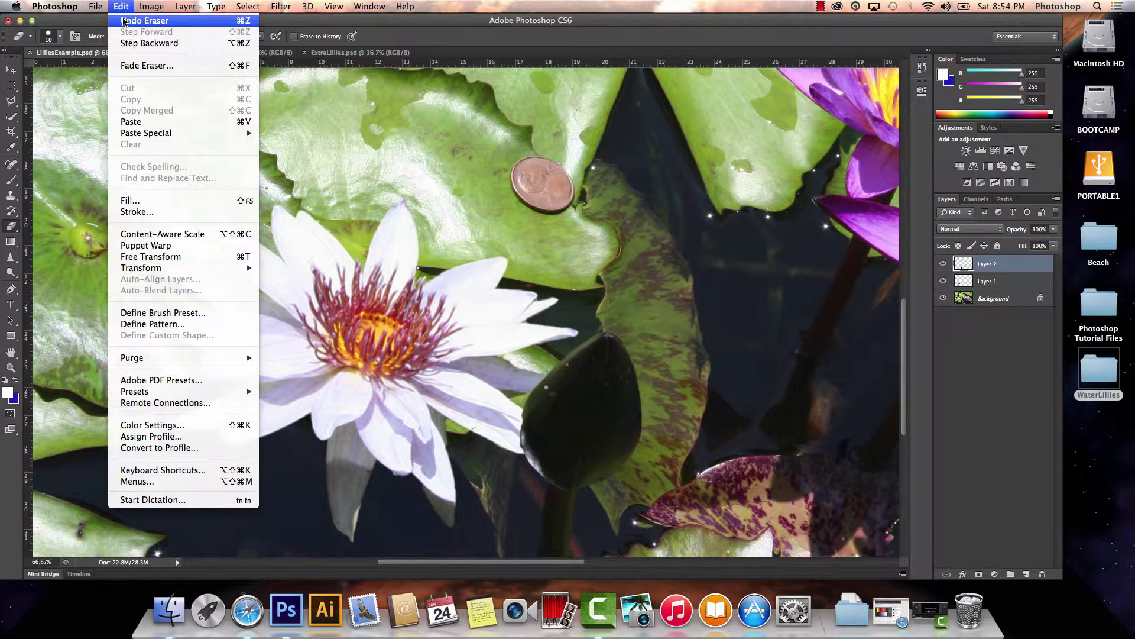
{"action": "left_click", "coordinate": [144, 21]}
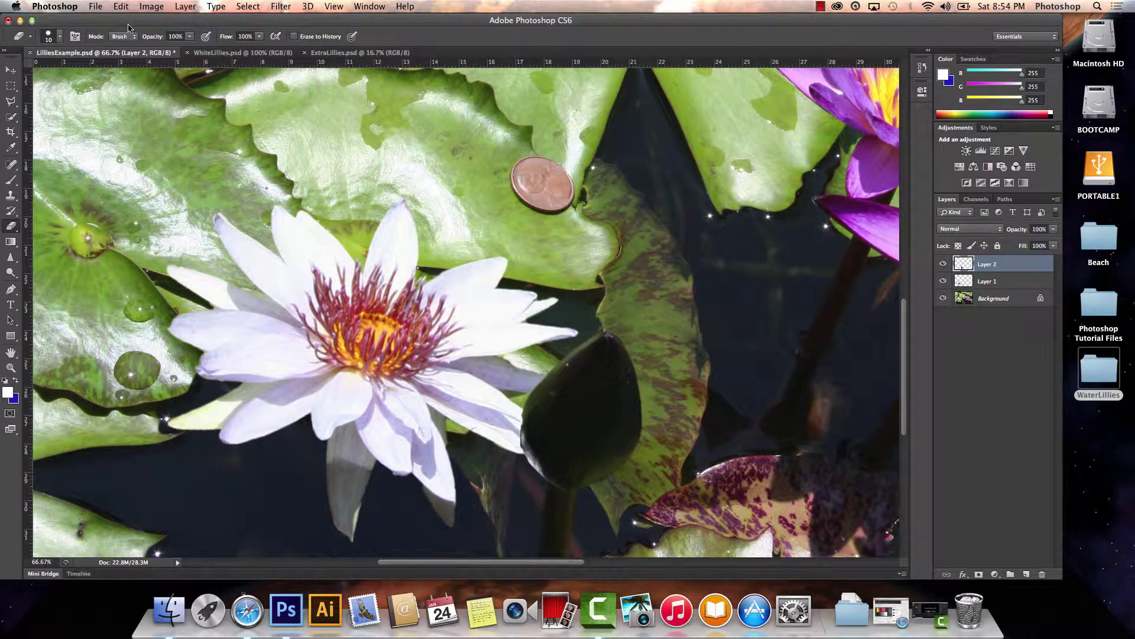
{"action": "left_click", "coordinate": [60, 37]}
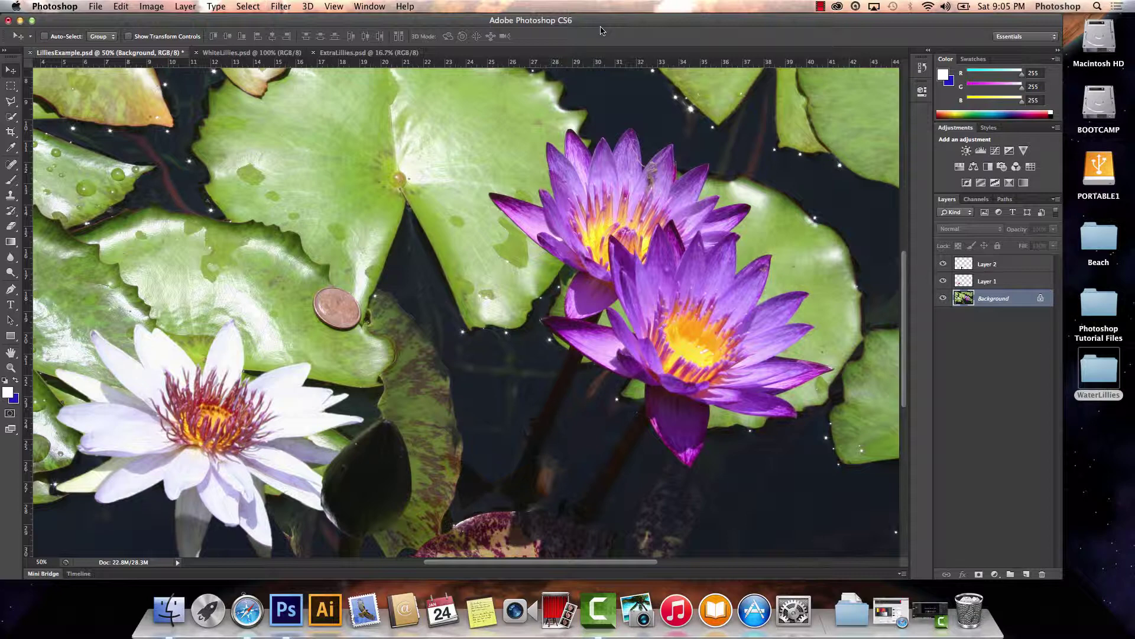
Examine the white lily and the dark bud overlapping its petals at 100% zoom
{"action": "left_click_drag", "start_coordinate": [640, 563], "coordinate": [577, 571]}
{"action": "scroll", "coordinate": [596, 523], "scroll_direction": "down", "scroll_amount": 5}
{"action": "scroll", "coordinate": [595, 522], "scroll_direction": "down", "scroll_amount": 5}
{"action": "scroll", "coordinate": [596, 522], "scroll_direction": "up", "scroll_amount": 5}
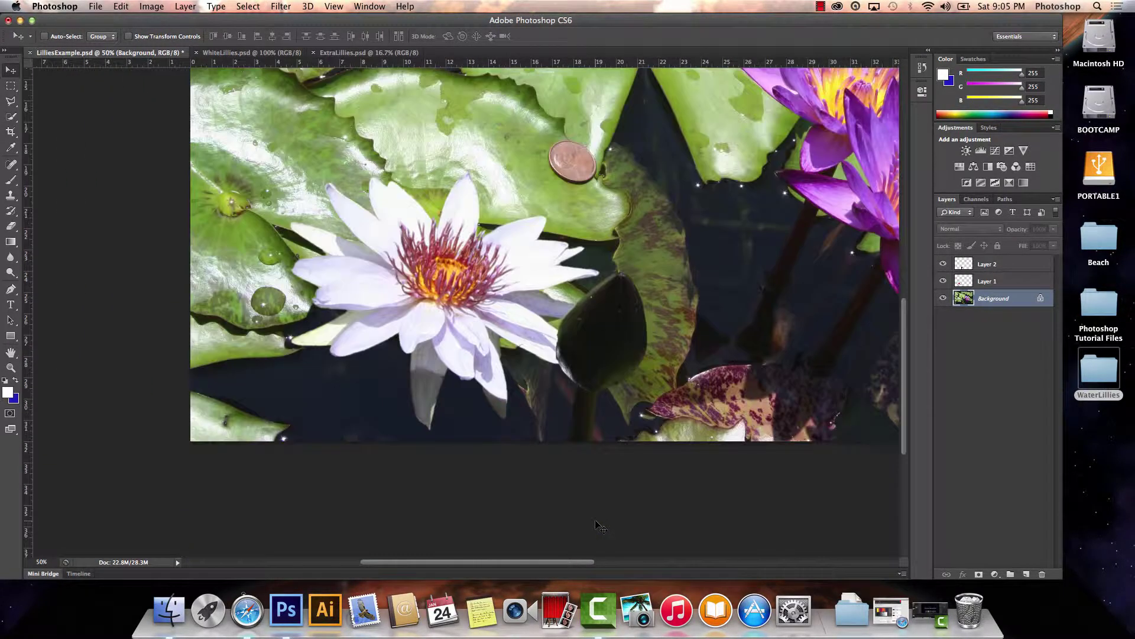
{"action": "key", "text": "super+plus"}
{"action": "key", "text": "super+plus"}
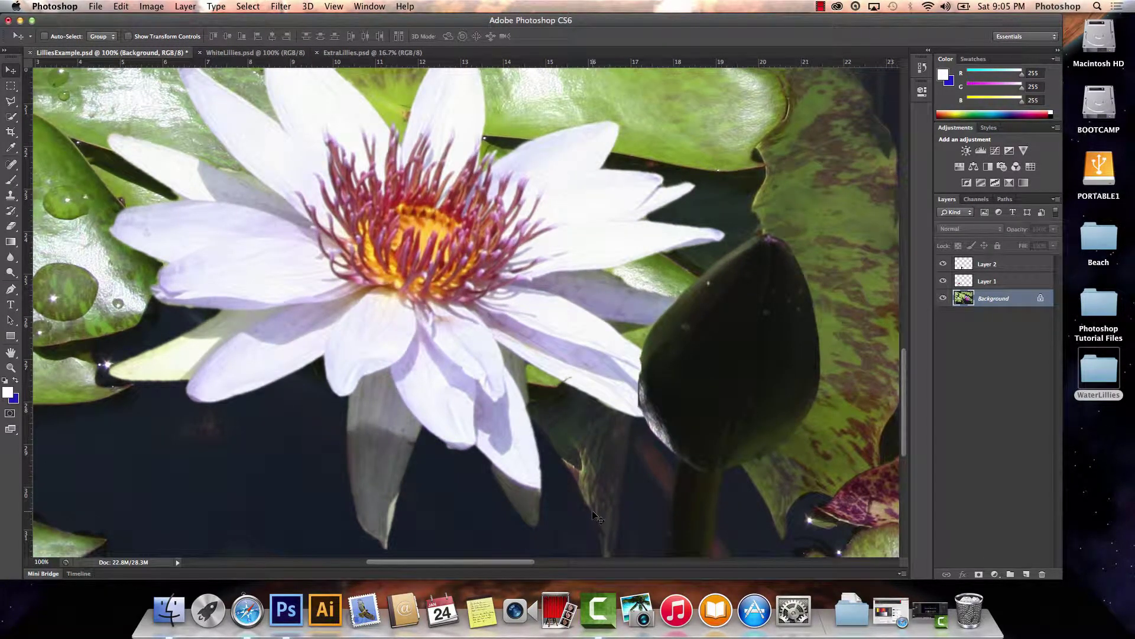
{"action": "scroll", "coordinate": [598, 523], "scroll_direction": "up", "scroll_amount": 3}
{"action": "scroll", "coordinate": [593, 513], "scroll_direction": "up", "scroll_amount": 1}
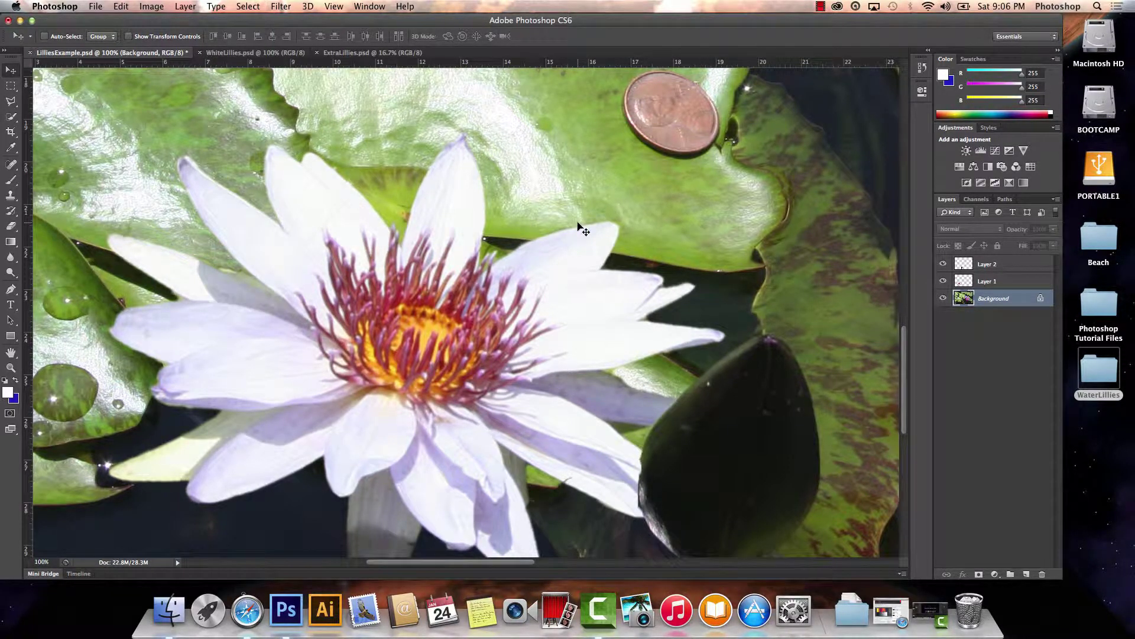
{"action": "scroll", "coordinate": [578, 223], "scroll_direction": "down", "scroll_amount": 7}
{"action": "scroll", "coordinate": [578, 222], "scroll_direction": "up", "scroll_amount": 7}
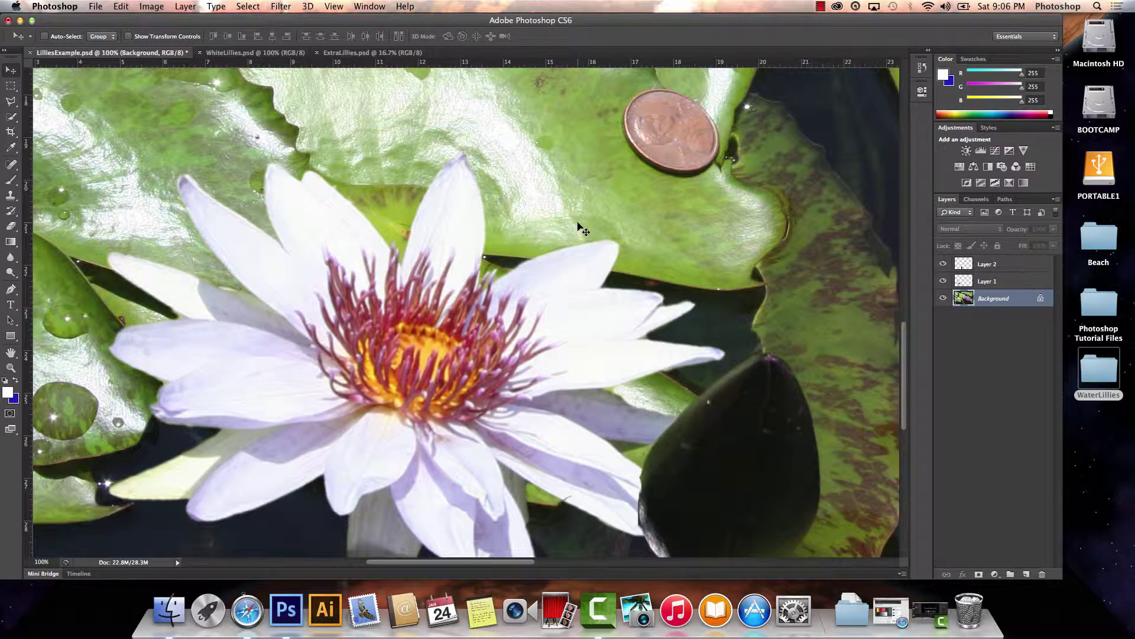
Duplicate the Background layer within LilliesExample.psd and name the copy Blurred
{"action": "key", "text": "super+minus"}
{"action": "key", "text": "super+minus"}
{"action": "key", "text": "super+minus"}
{"action": "key", "text": "super+minus"}
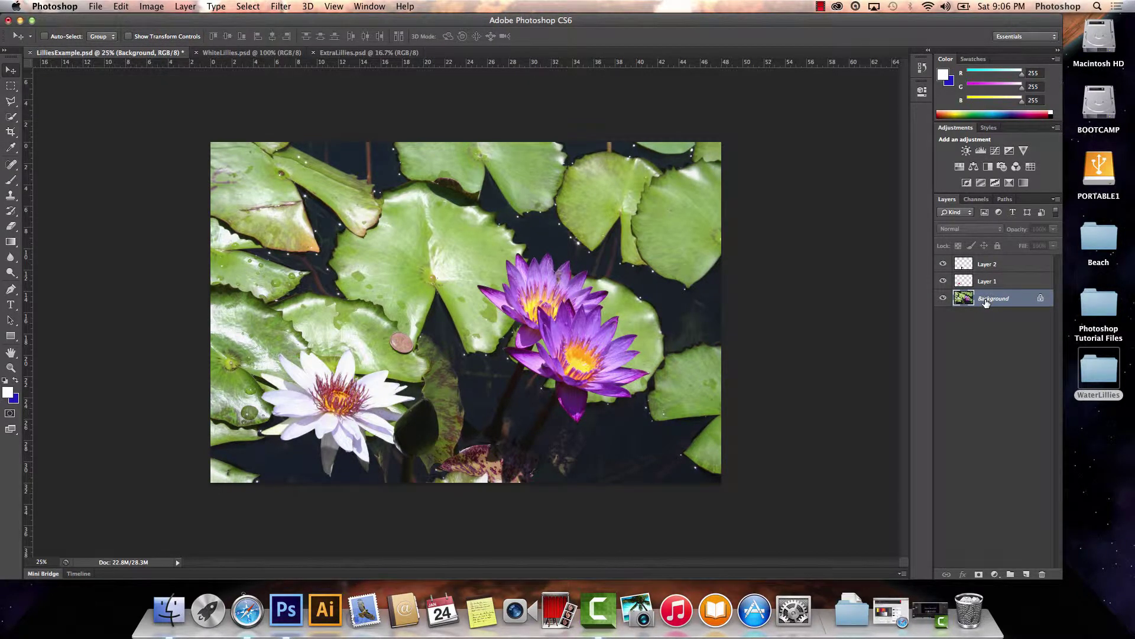
{"action": "left_click", "coordinate": [246, 7]}
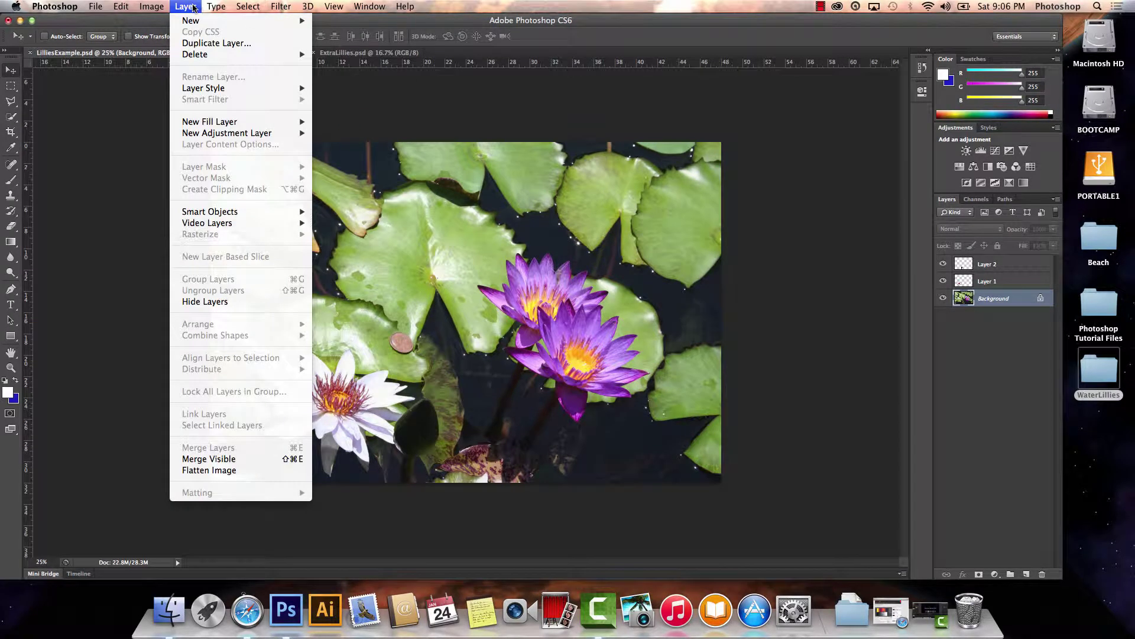
{"action": "left_click", "coordinate": [208, 43]}
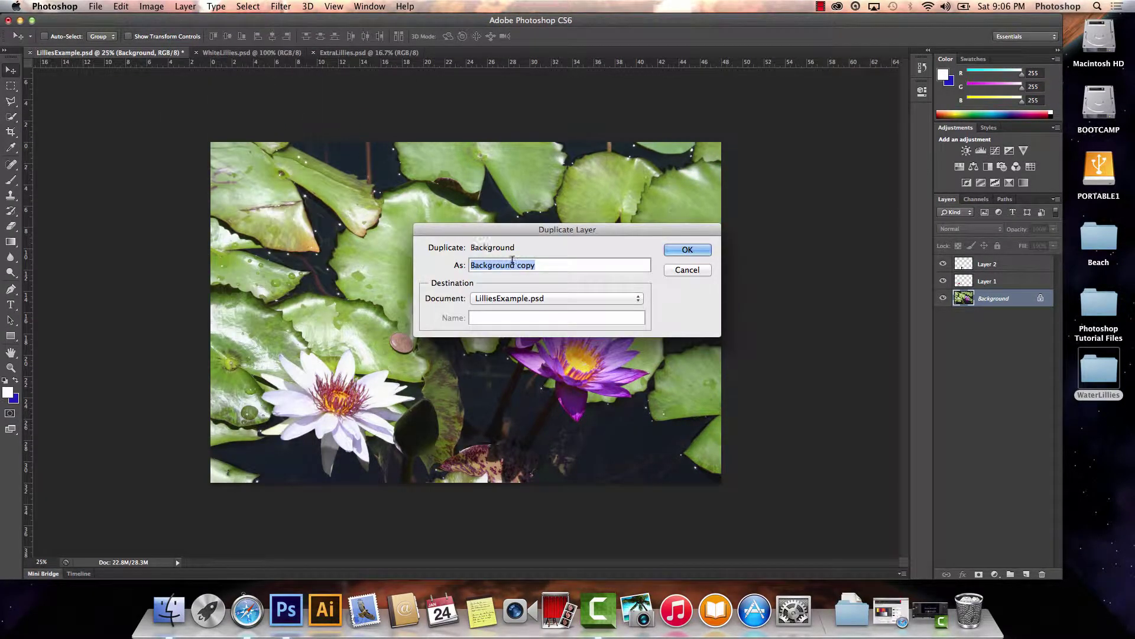
{"action": "type", "text": "Bl"}
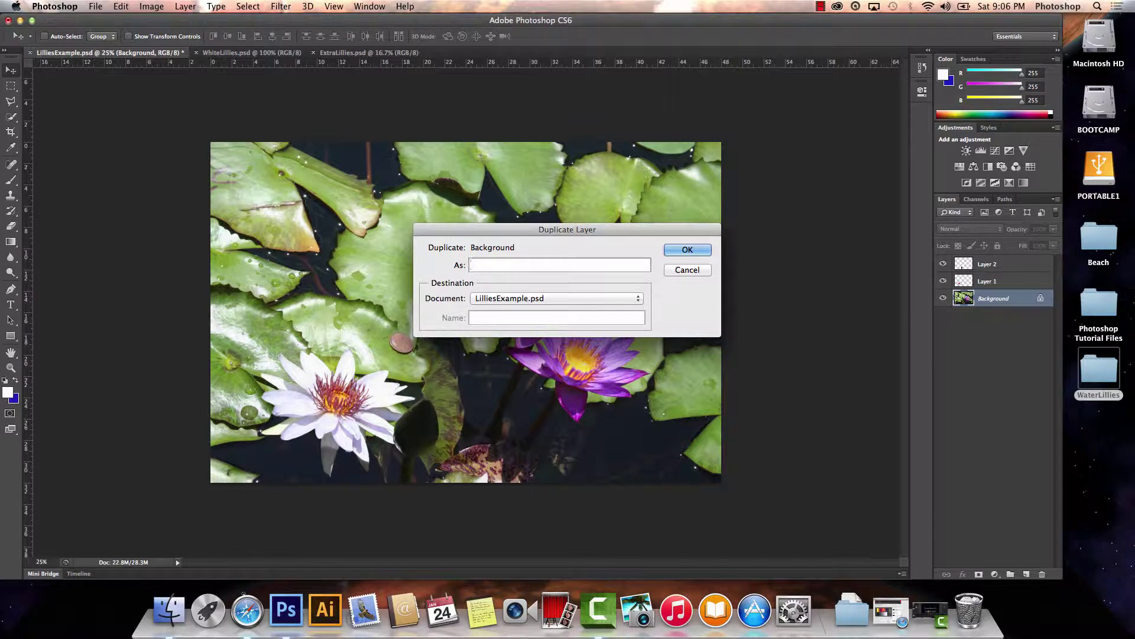
{"action": "type", "text": "urred"}
{"action": "key", "text": "Return"}
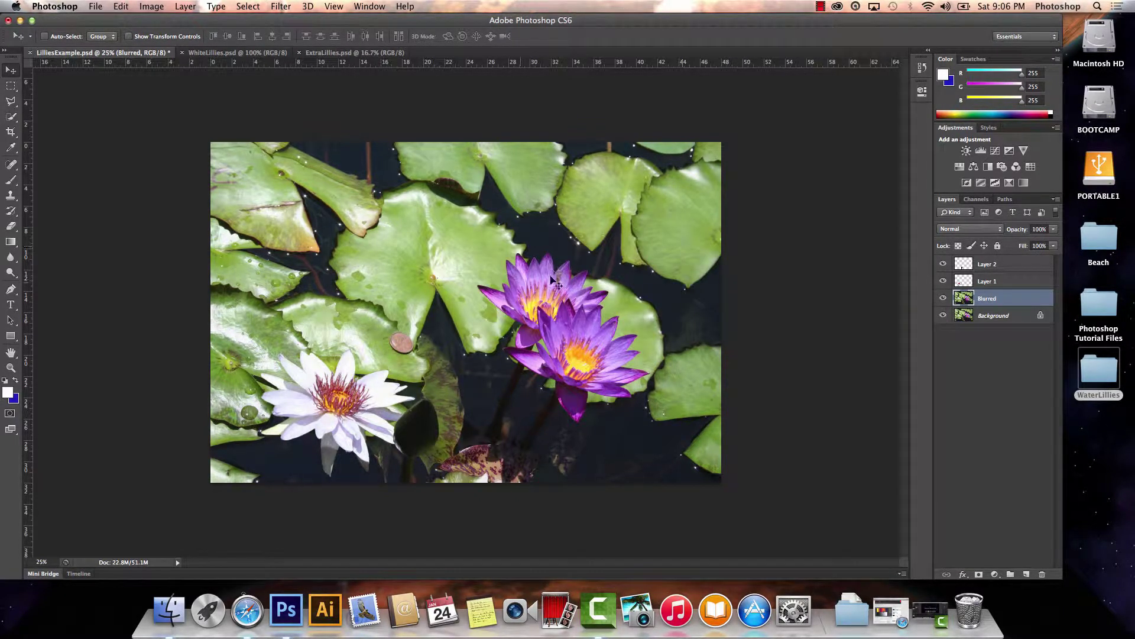
Hide the Background layer and blur the pond on the Blurred layer using a 1447 px Blur tool brush at 100% strength
{"action": "left_click", "coordinate": [943, 315]}
{"action": "left_click", "coordinate": [9, 259]}
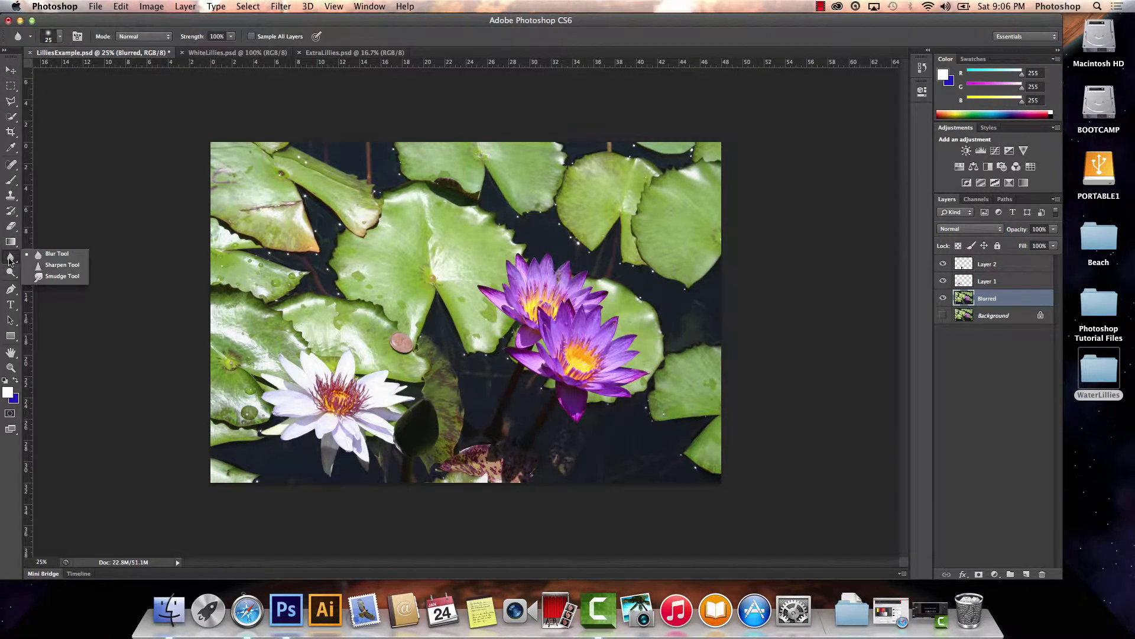
{"action": "left_click", "coordinate": [44, 255]}
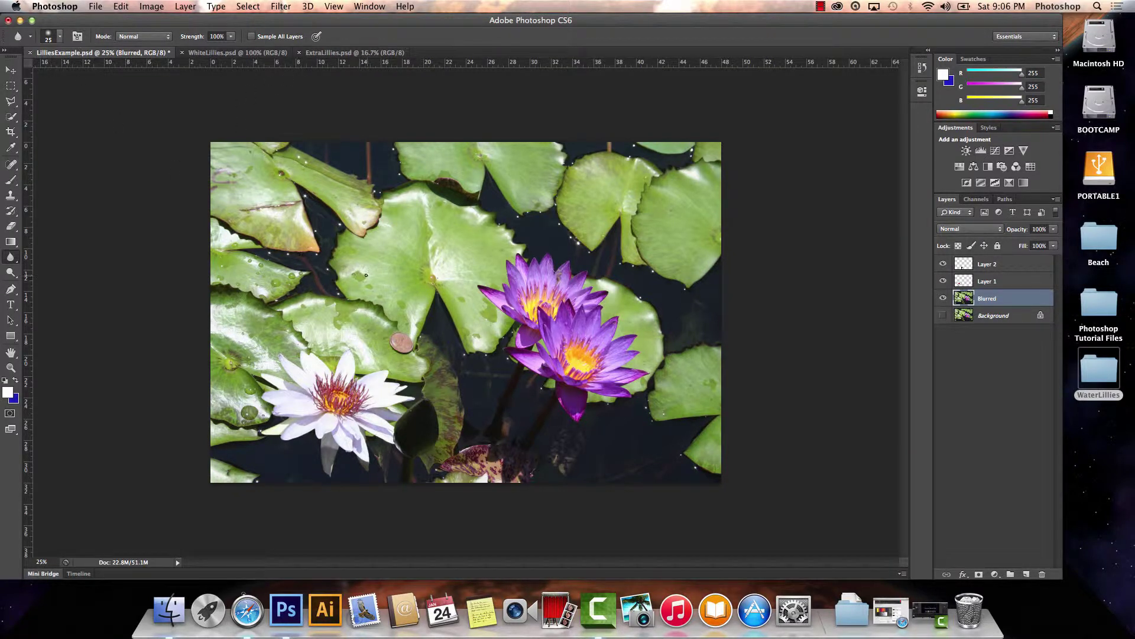
{"action": "left_click", "coordinate": [59, 37]}
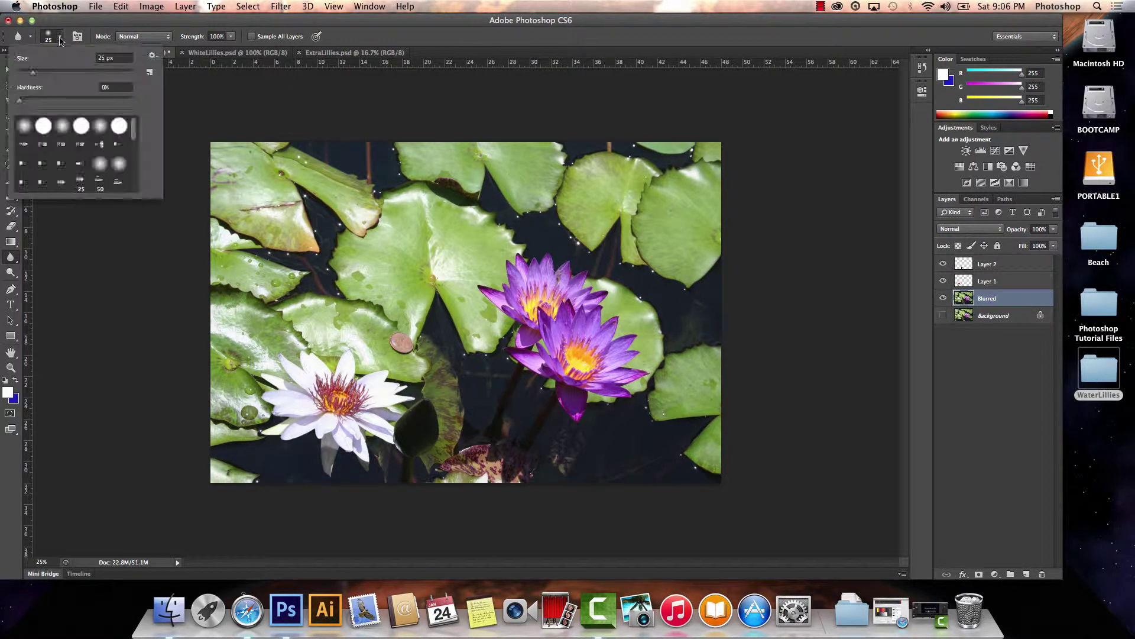
{"action": "left_click_drag", "start_coordinate": [37, 71], "coordinate": [123, 78]}
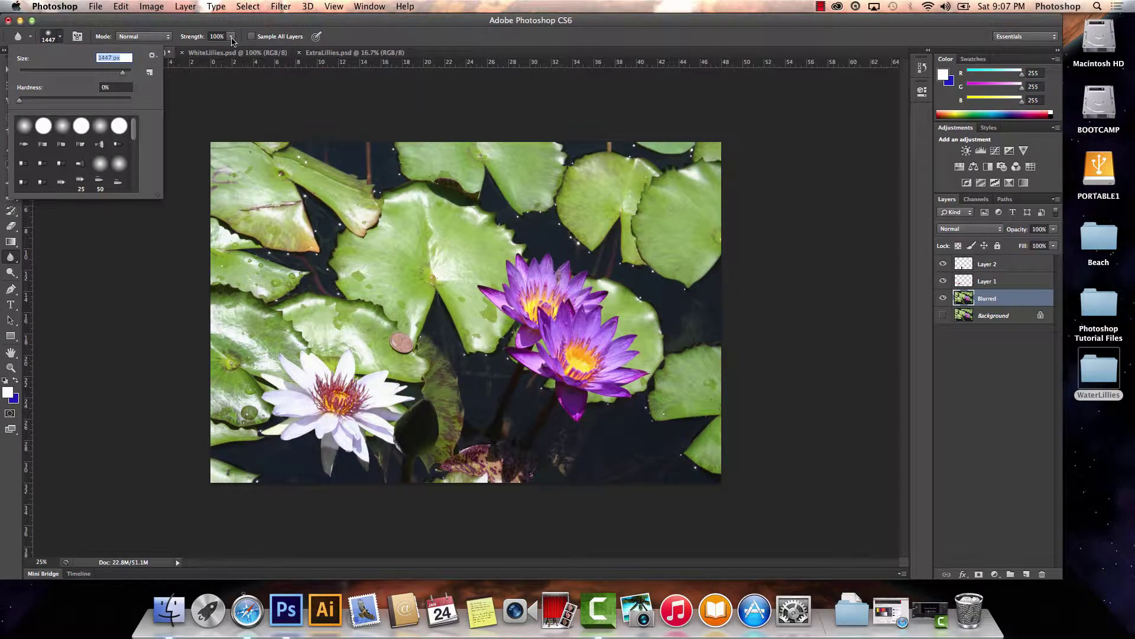
{"action": "mouse_move", "coordinate": [399, 409]}
{"action": "left_mouse_down"}
{"action": "mouse_move", "coordinate": [328, 410]}
{"action": "mouse_move", "coordinate": [379, 290]}
{"action": "mouse_move", "coordinate": [356, 181]}
{"action": "mouse_move", "coordinate": [680, 174]}
{"action": "mouse_move", "coordinate": [769, 377]}
{"action": "mouse_move", "coordinate": [650, 481]}
{"action": "mouse_move", "coordinate": [741, 429]}
{"action": "mouse_move", "coordinate": [663, 146]}
{"action": "mouse_move", "coordinate": [332, 163]}
{"action": "mouse_move", "coordinate": [177, 340]}
{"action": "mouse_move", "coordinate": [332, 403]}
{"action": "mouse_move", "coordinate": [303, 178]}
{"action": "mouse_move", "coordinate": [532, 118]}
{"action": "mouse_move", "coordinate": [668, 160]}
{"action": "mouse_move", "coordinate": [745, 278]}
{"action": "mouse_move", "coordinate": [701, 467]}
{"action": "mouse_move", "coordinate": [668, 119]}
{"action": "mouse_move", "coordinate": [302, 148]}
{"action": "mouse_move", "coordinate": [322, 467]}
{"action": "mouse_move", "coordinate": [275, 278]}
{"action": "mouse_move", "coordinate": [471, 219]}
{"action": "mouse_move", "coordinate": [514, 188]}
{"action": "left_mouse_up"}
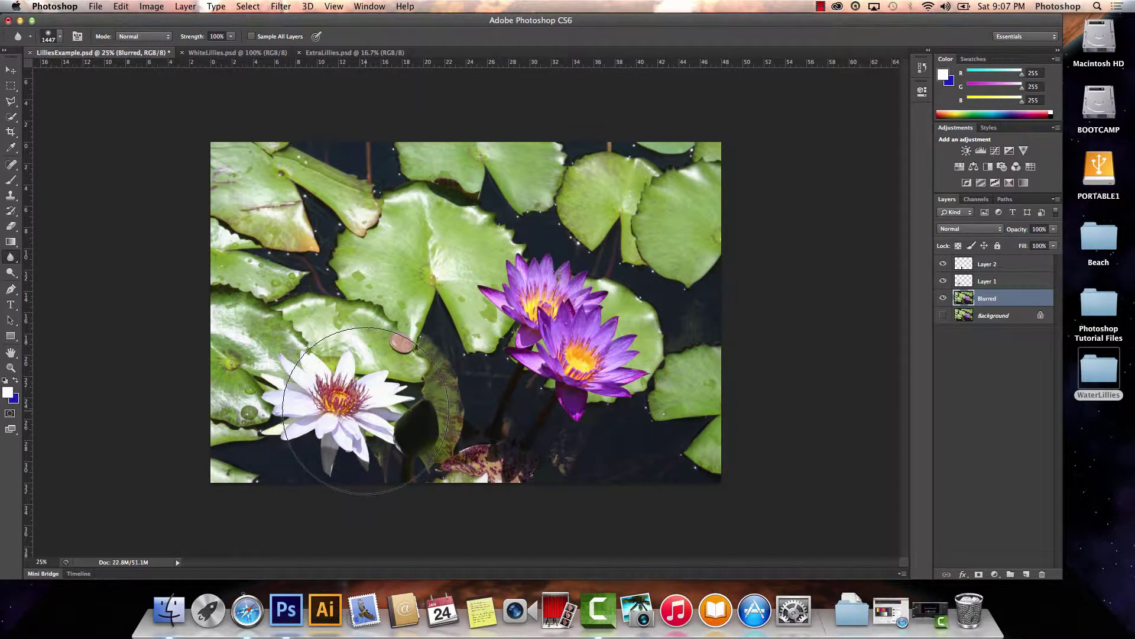
Compare the Blurred layer with the original Background at 50% zoom by toggling their visibility
{"action": "key", "text": "super+plus"}
{"action": "key", "text": "super+plus"}
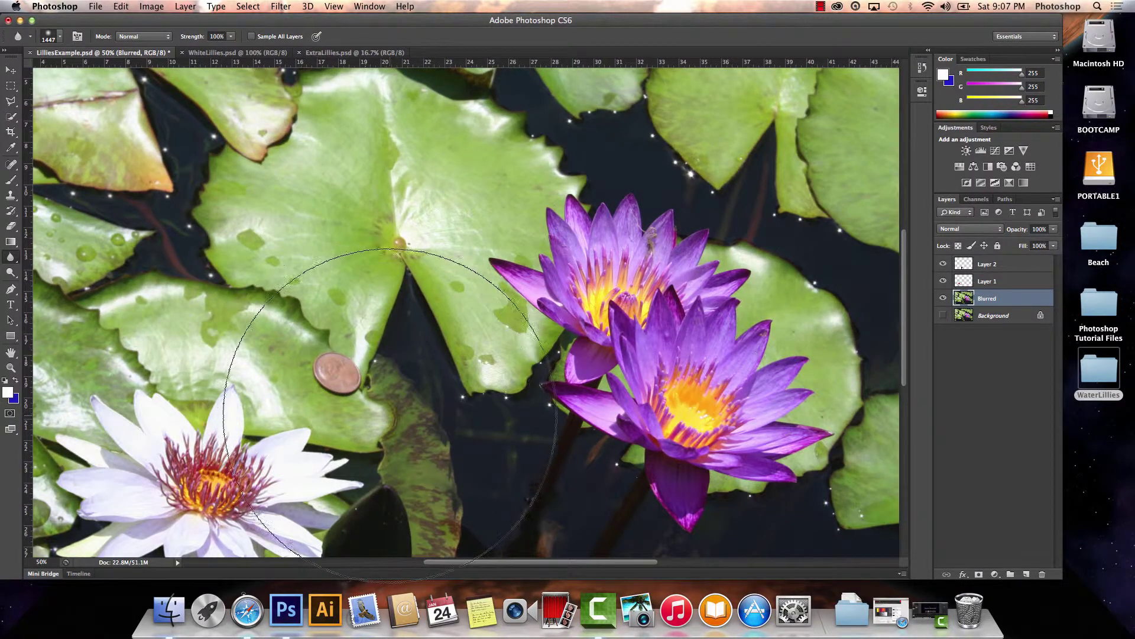
{"action": "left_click_drag", "start_coordinate": [597, 565], "coordinate": [558, 564]}
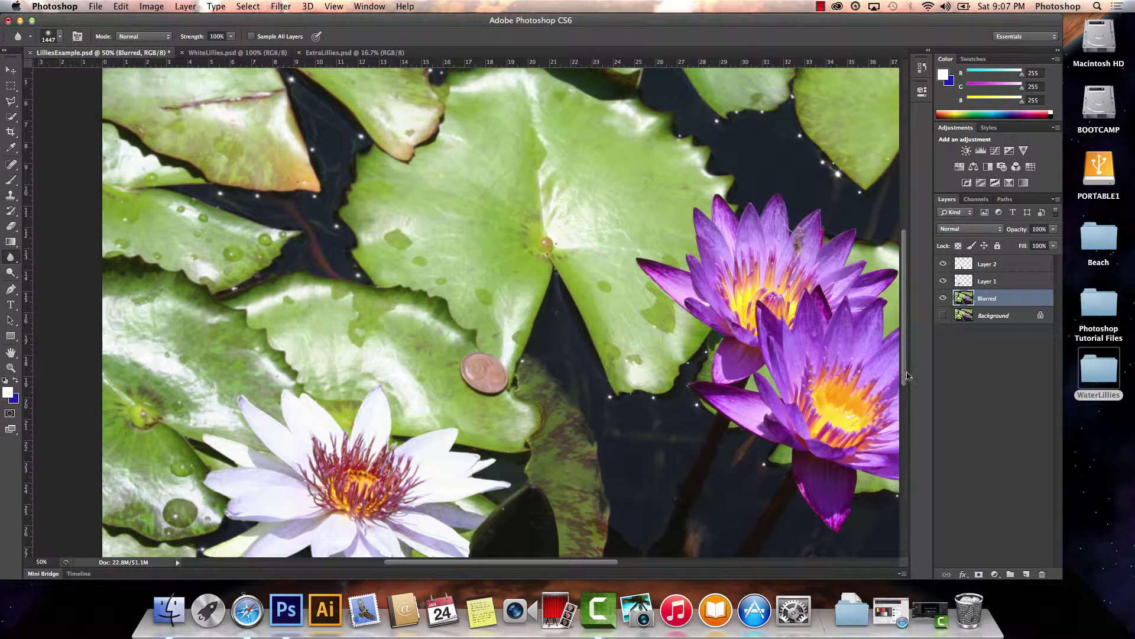
{"action": "left_click_drag", "start_coordinate": [904, 377], "coordinate": [913, 418]}
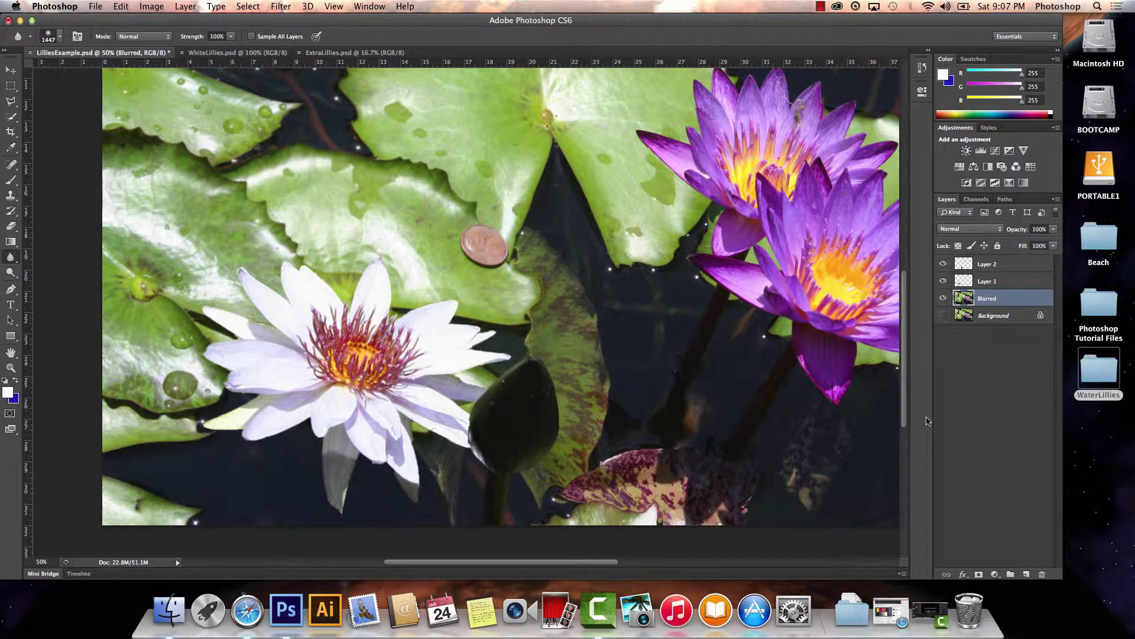
{"action": "left_click", "coordinate": [944, 298]}
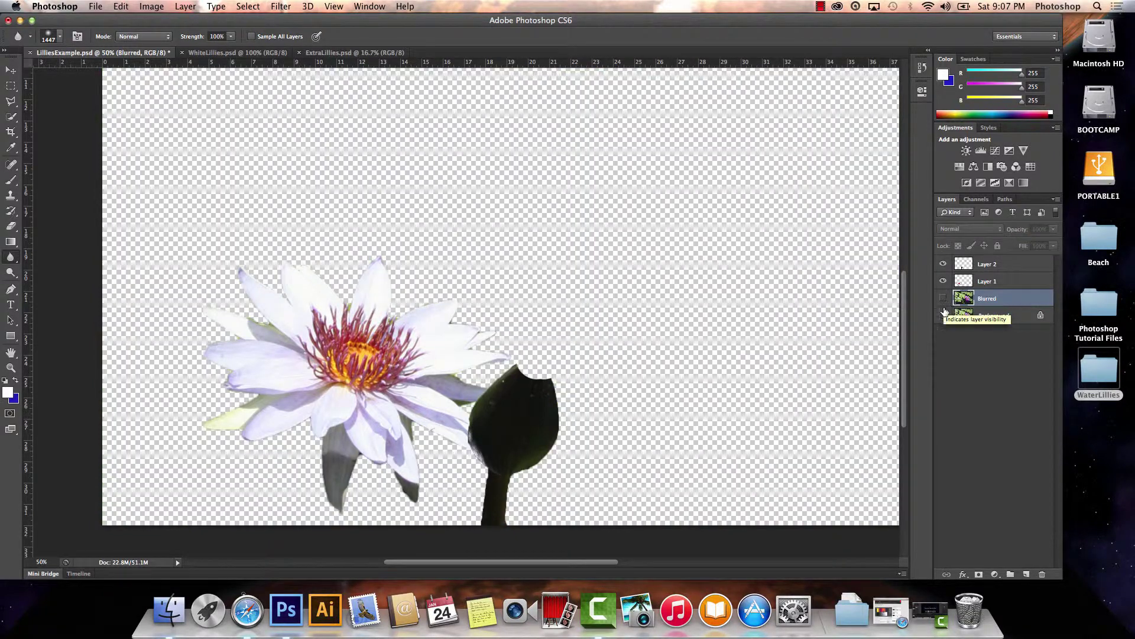
{"action": "left_click", "coordinate": [943, 315]}
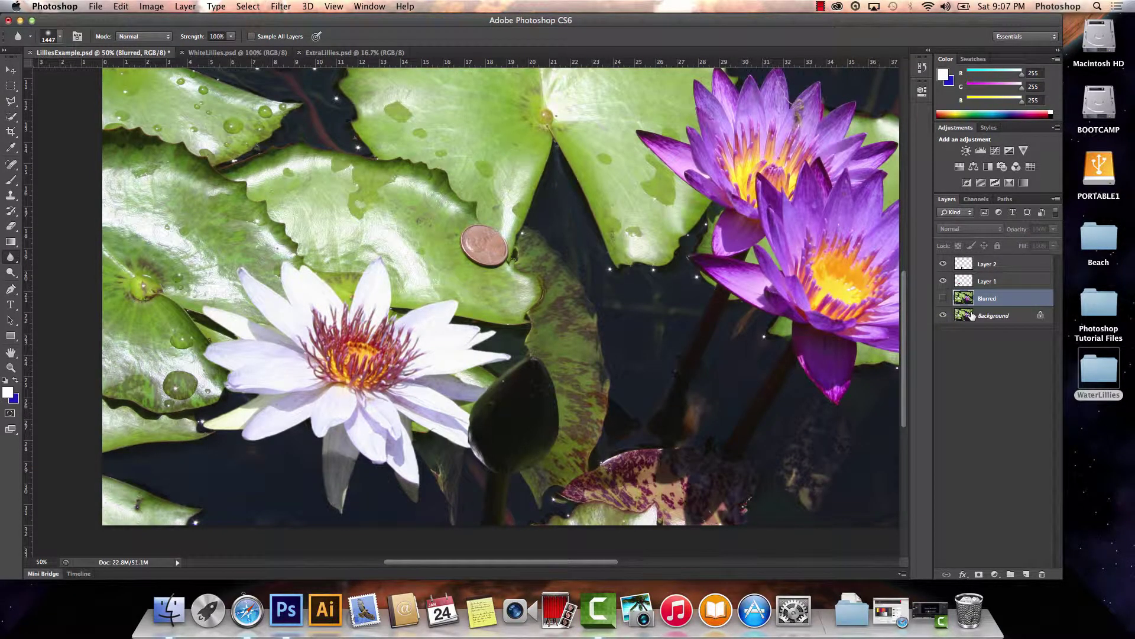
{"action": "left_click", "coordinate": [943, 298]}
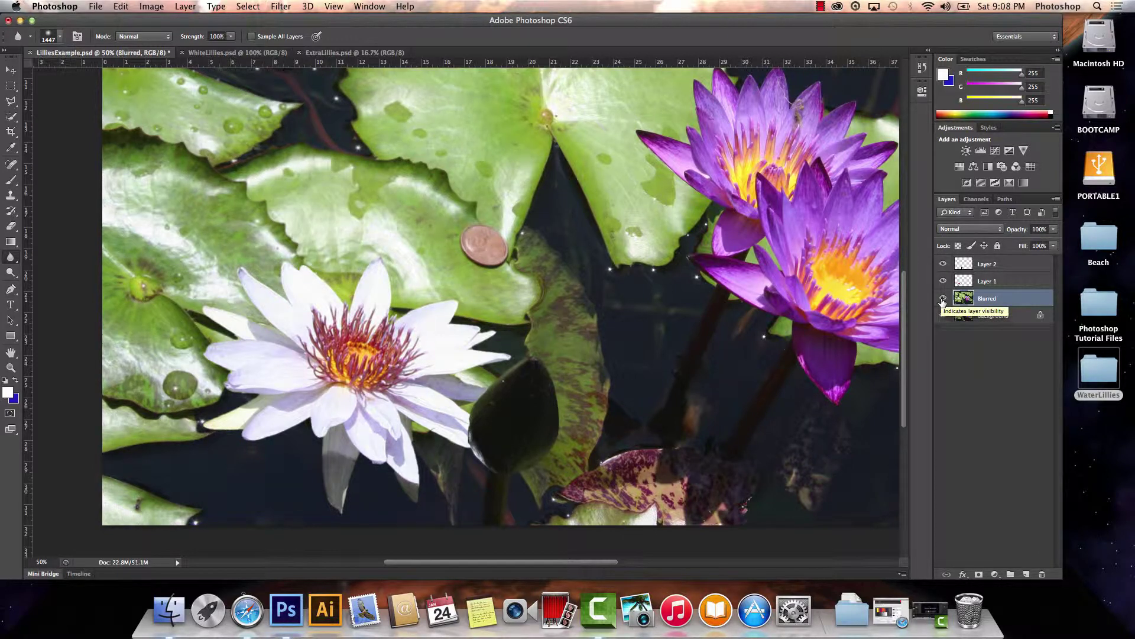
{"action": "left_click", "coordinate": [944, 299]}
{"action": "left_click", "coordinate": [943, 299]}
{"action": "left_click", "coordinate": [943, 299]}
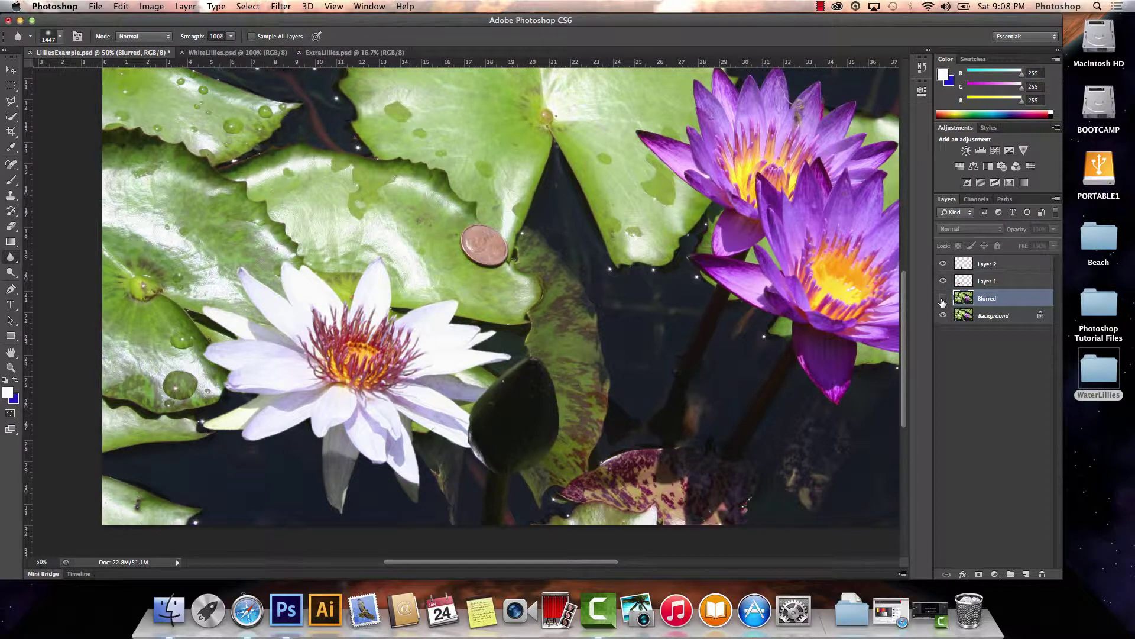
{"action": "left_click", "coordinate": [943, 298]}
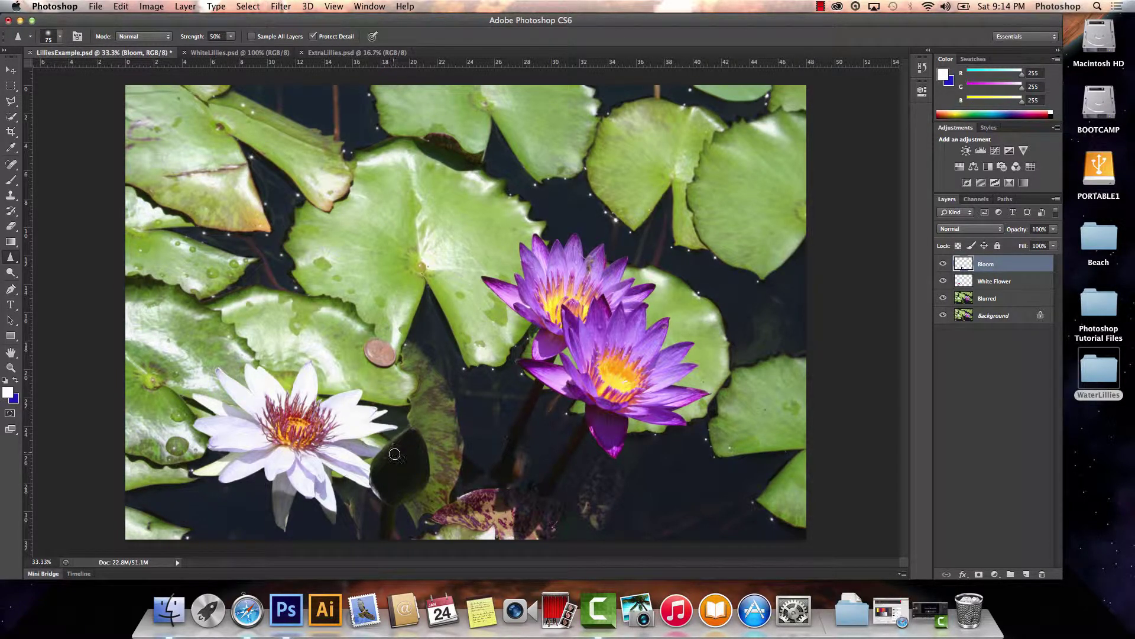
Sharpen the dark bud on the Bloom layer with a 75 px brush at 50% strength, and duplicate the White Flower layer as White Flower copy
{"action": "mouse_move", "coordinate": [399, 436]}
{"action": "left_mouse_down"}
{"action": "mouse_move", "coordinate": [382, 456]}
{"action": "mouse_move", "coordinate": [390, 477]}
{"action": "left_mouse_up"}
{"action": "left_click", "coordinate": [984, 284]}
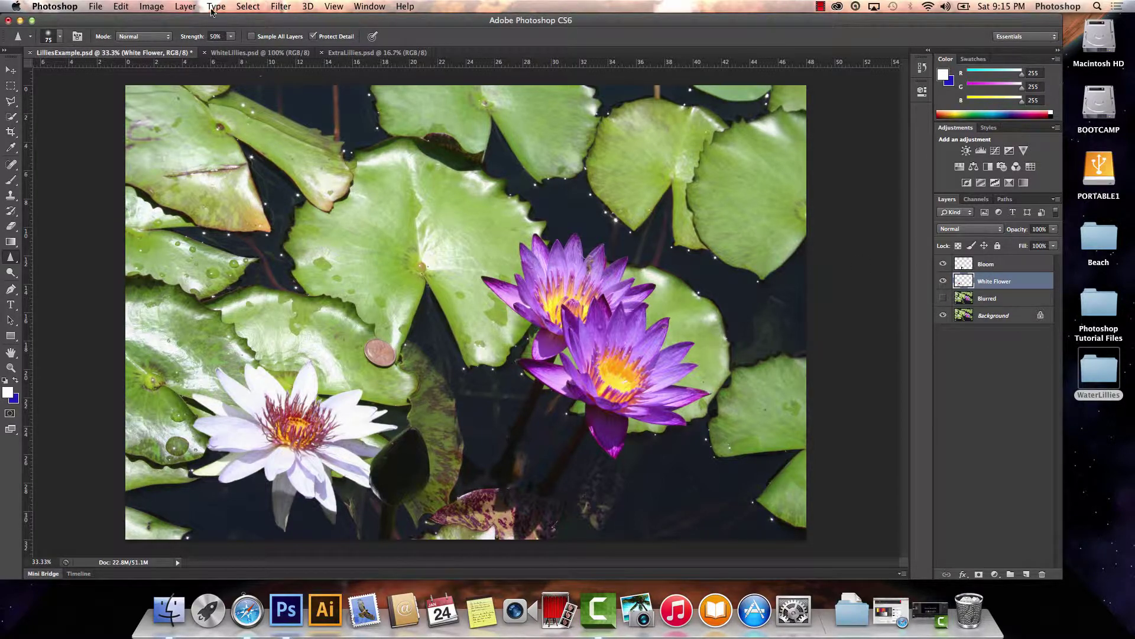
{"action": "left_click", "coordinate": [188, 9]}
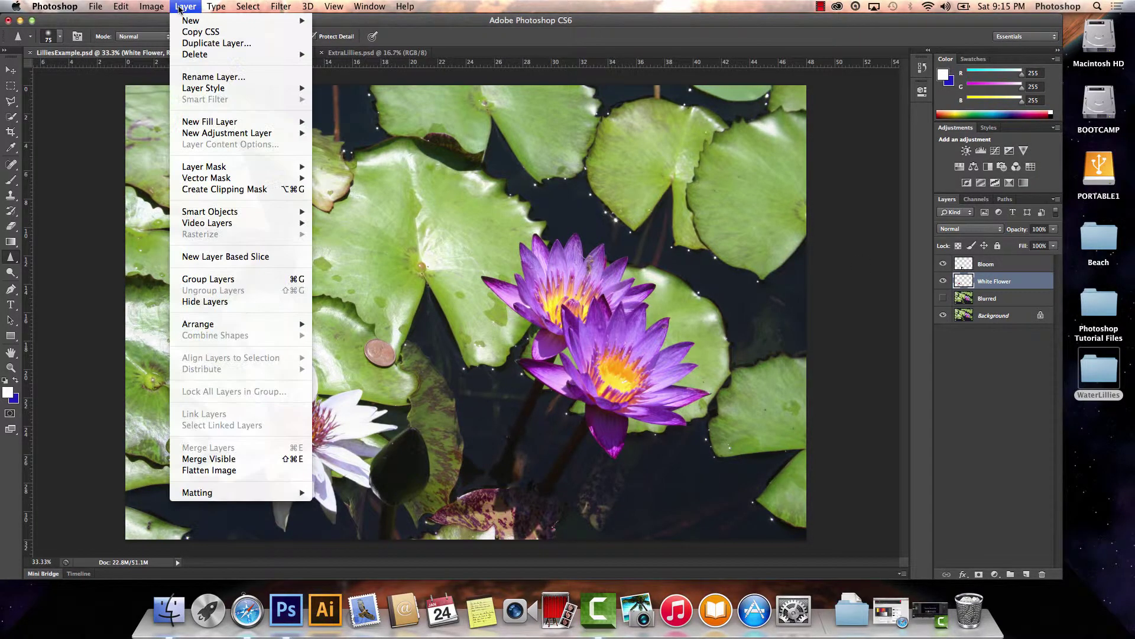
{"action": "left_click", "coordinate": [200, 43]}
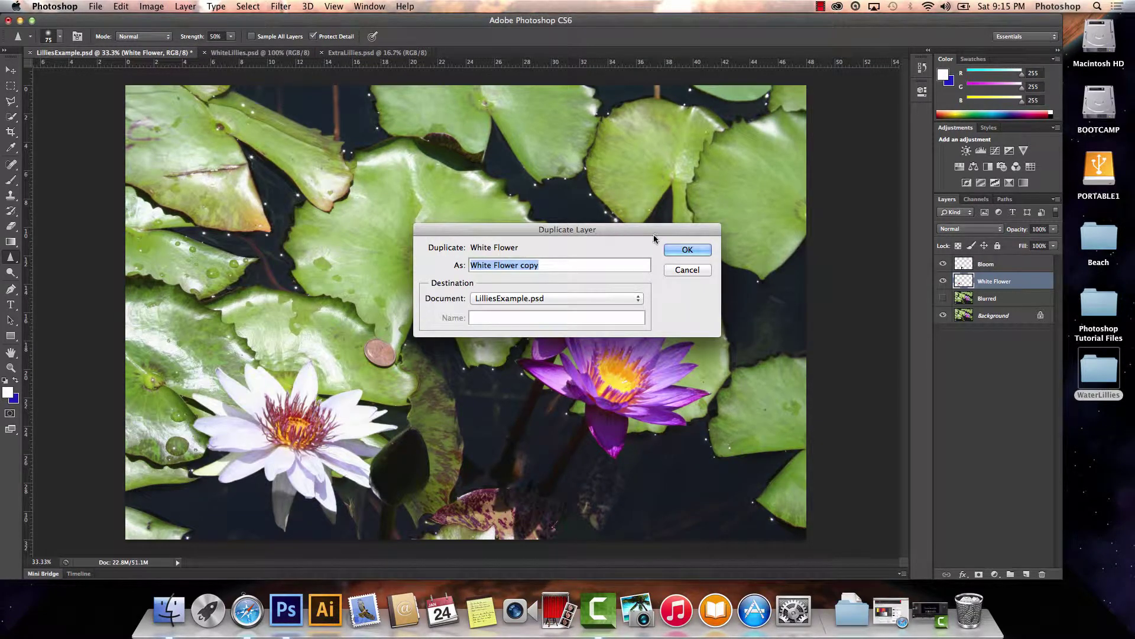
{"action": "left_click", "coordinate": [675, 251]}
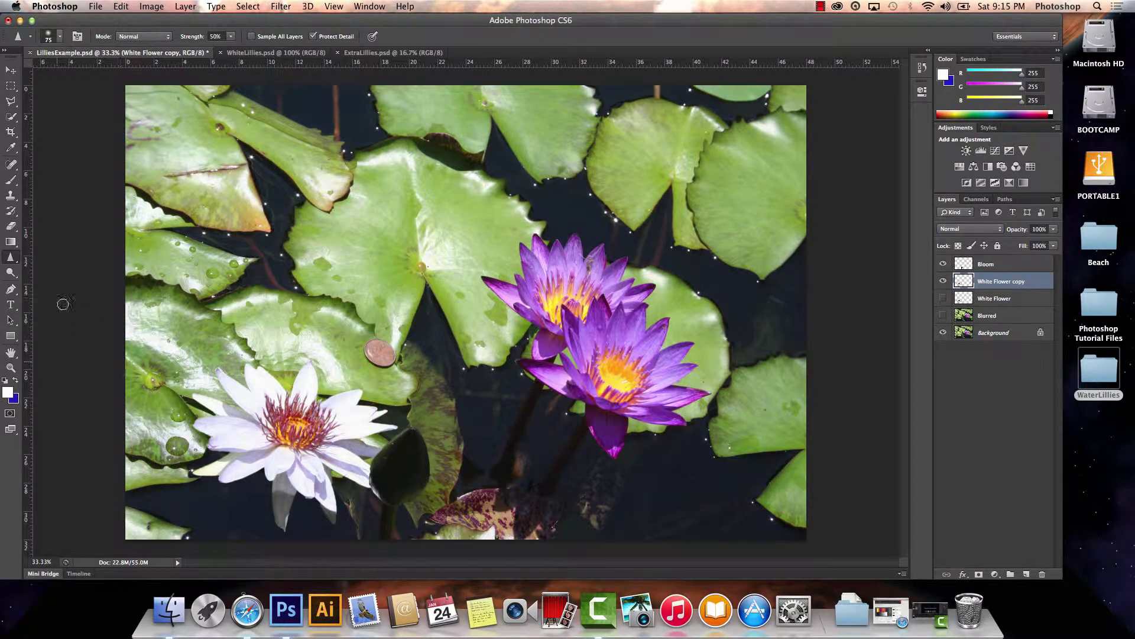
Sharpen the stamens and upper petals on White Flower copy using a 75 px Sharpen tool brush at 50% strength
{"action": "left_click", "coordinate": [9, 259]}
{"action": "left_click", "coordinate": [30, 267]}
{"action": "key", "text": "super+plus"}
{"action": "key", "text": "super+plus"}
{"action": "key", "text": "super+plus"}
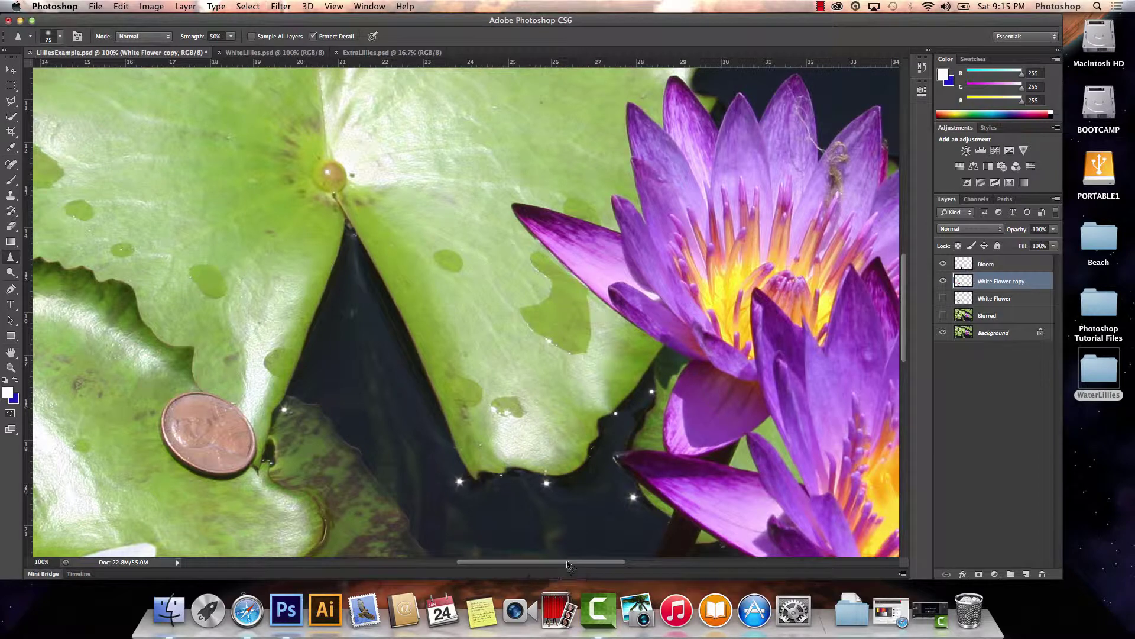
{"action": "left_click_drag", "start_coordinate": [568, 562], "coordinate": [619, 566]}
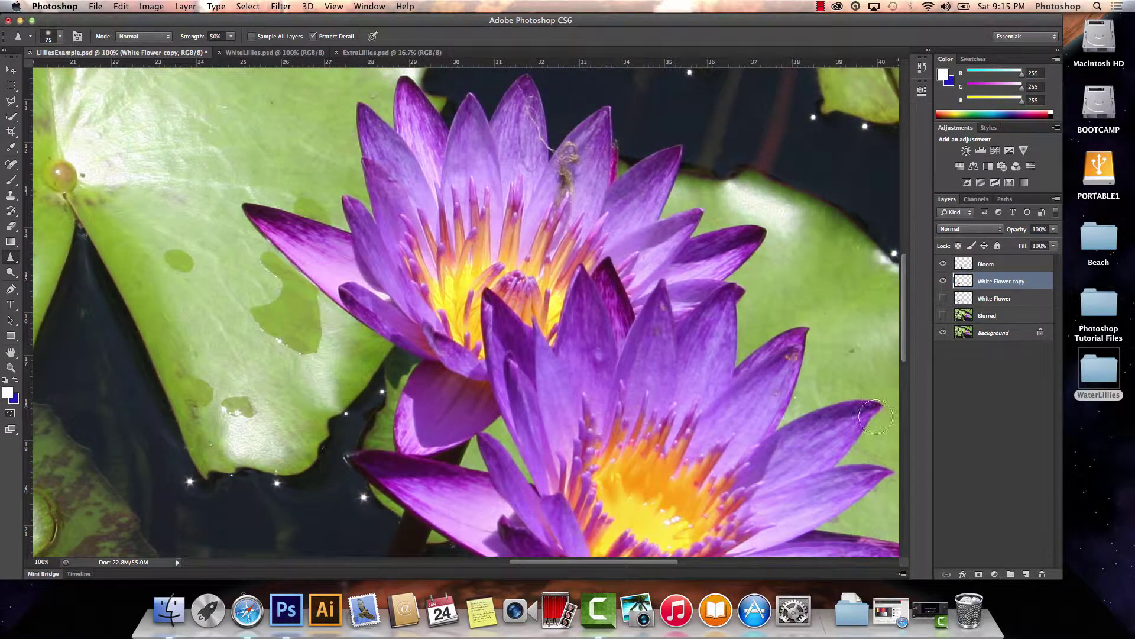
{"action": "left_click_drag", "start_coordinate": [902, 350], "coordinate": [919, 395]}
{"action": "left_click_drag", "start_coordinate": [671, 563], "coordinate": [543, 577]}
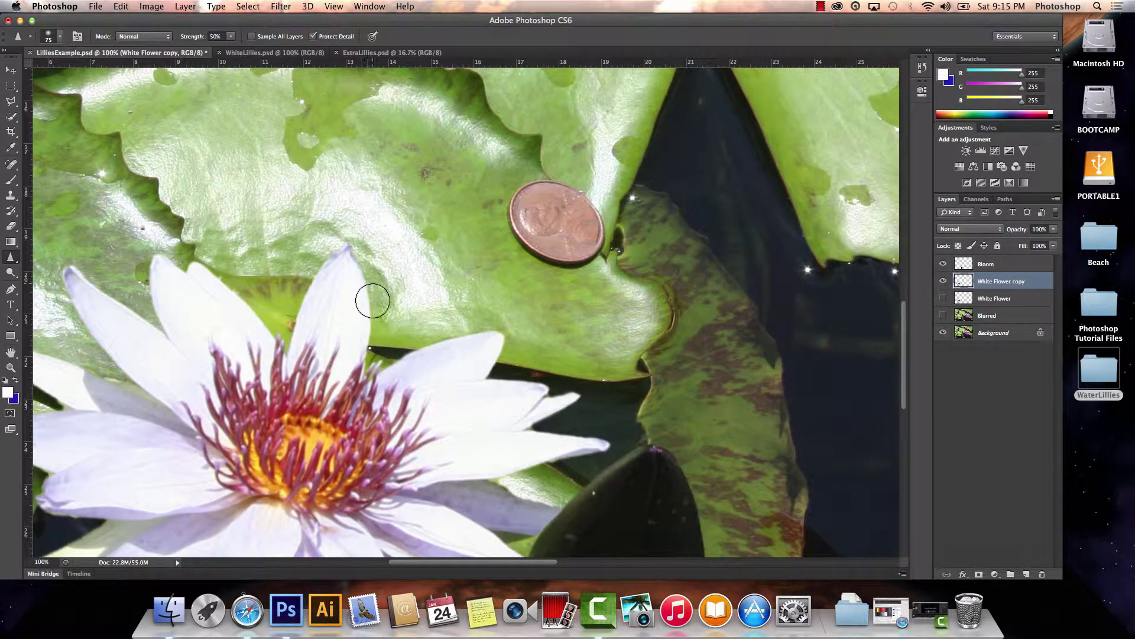
{"action": "mouse_move", "coordinate": [401, 394]}
{"action": "left_mouse_down"}
{"action": "mouse_move", "coordinate": [421, 407]}
{"action": "mouse_move", "coordinate": [405, 445]}
{"action": "mouse_move", "coordinate": [437, 447]}
{"action": "left_mouse_up"}
{"action": "left_click", "coordinate": [60, 39]}
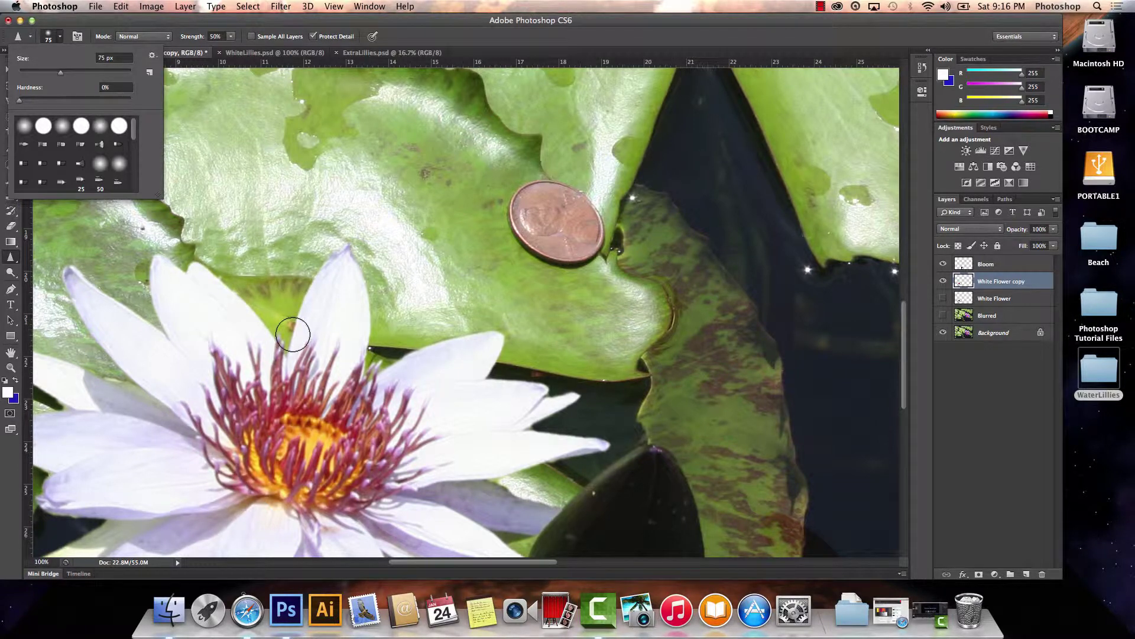
{"action": "left_click", "coordinate": [293, 341]}
{"action": "mouse_move", "coordinate": [297, 328]}
{"action": "left_mouse_down"}
{"action": "mouse_move", "coordinate": [344, 253]}
{"action": "mouse_move", "coordinate": [296, 331]}
{"action": "mouse_move", "coordinate": [259, 327]}
{"action": "mouse_move", "coordinate": [212, 259]}
{"action": "mouse_move", "coordinate": [165, 253]}
{"action": "mouse_move", "coordinate": [157, 353]}
{"action": "mouse_move", "coordinate": [164, 342]}
{"action": "mouse_move", "coordinate": [80, 269]}
{"action": "mouse_move", "coordinate": [145, 324]}
{"action": "mouse_move", "coordinate": [81, 298]}
{"action": "mouse_move", "coordinate": [154, 409]}
{"action": "mouse_move", "coordinate": [46, 358]}
{"action": "mouse_move", "coordinate": [61, 356]}
{"action": "left_mouse_up"}
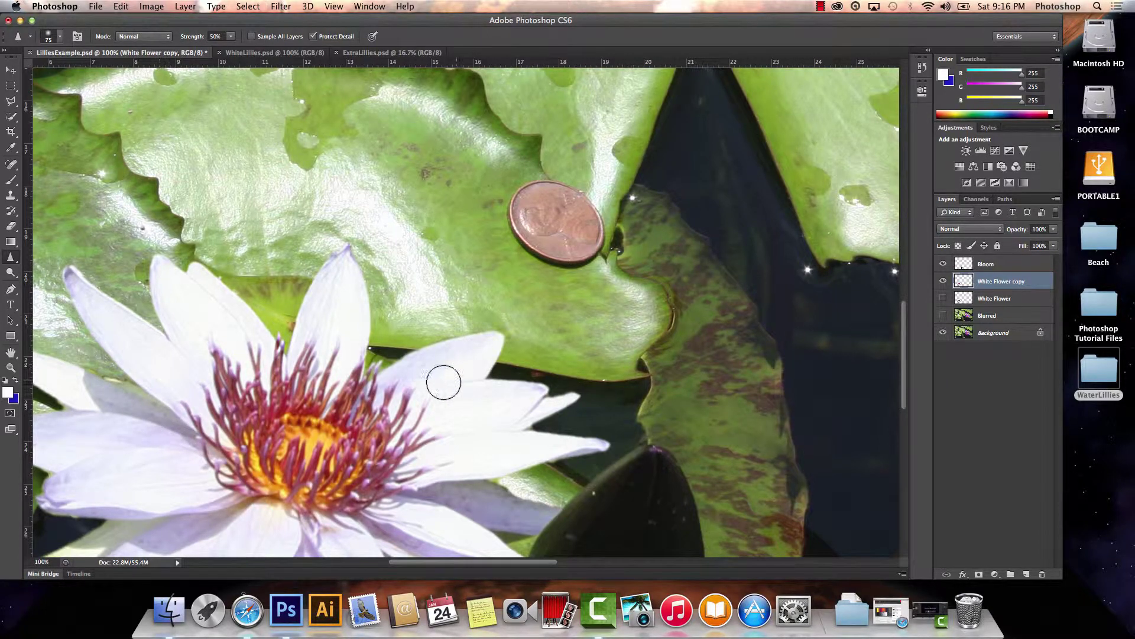
Sharpen the remaining right, lower and left petals of the white lily on White Flower copy
{"action": "mouse_move", "coordinate": [495, 374]}
{"action": "left_mouse_down"}
{"action": "mouse_move", "coordinate": [553, 384]}
{"action": "mouse_move", "coordinate": [530, 409]}
{"action": "mouse_move", "coordinate": [546, 392]}
{"action": "mouse_move", "coordinate": [566, 393]}
{"action": "mouse_move", "coordinate": [528, 425]}
{"action": "mouse_move", "coordinate": [597, 442]}
{"action": "mouse_move", "coordinate": [496, 475]}
{"action": "mouse_move", "coordinate": [565, 463]}
{"action": "mouse_move", "coordinate": [495, 474]}
{"action": "mouse_move", "coordinate": [587, 458]}
{"action": "mouse_move", "coordinate": [505, 483]}
{"action": "mouse_move", "coordinate": [554, 514]}
{"action": "mouse_move", "coordinate": [537, 545]}
{"action": "mouse_move", "coordinate": [501, 530]}
{"action": "mouse_move", "coordinate": [509, 543]}
{"action": "mouse_move", "coordinate": [537, 528]}
{"action": "left_mouse_up"}
{"action": "scroll", "coordinate": [908, 347], "scroll_direction": "down", "scroll_amount": 5}
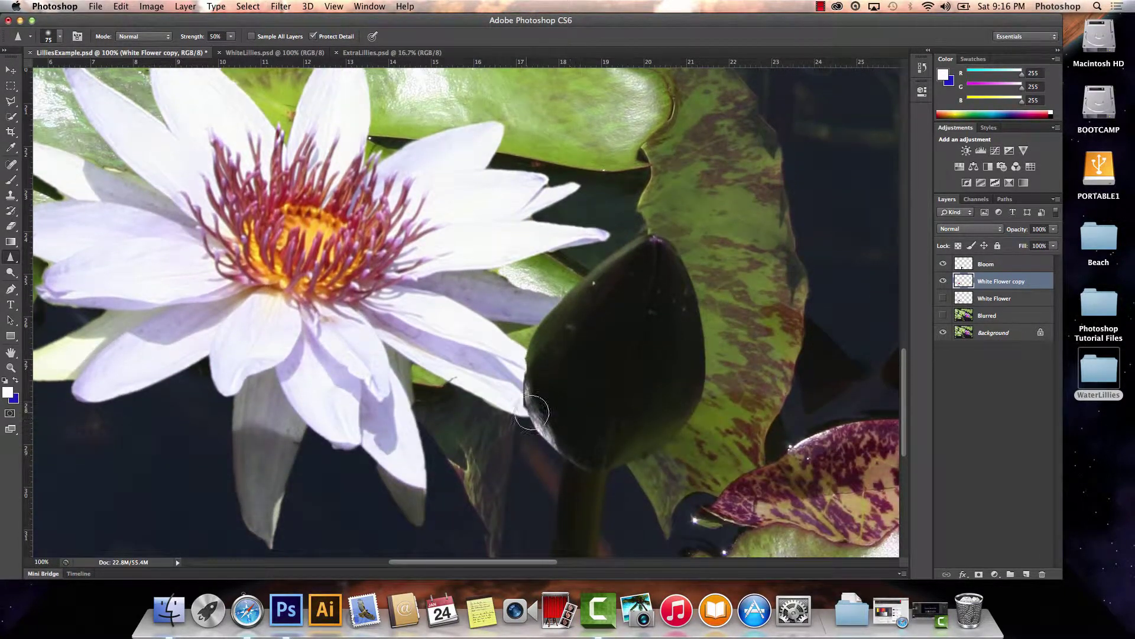
{"action": "mouse_move", "coordinate": [410, 359]}
{"action": "left_mouse_down"}
{"action": "mouse_move", "coordinate": [502, 411]}
{"action": "mouse_move", "coordinate": [408, 360]}
{"action": "mouse_move", "coordinate": [400, 437]}
{"action": "mouse_move", "coordinate": [416, 491]}
{"action": "mouse_move", "coordinate": [418, 436]}
{"action": "mouse_move", "coordinate": [416, 493]}
{"action": "mouse_move", "coordinate": [404, 365]}
{"action": "mouse_move", "coordinate": [407, 512]}
{"action": "mouse_move", "coordinate": [360, 424]}
{"action": "mouse_move", "coordinate": [324, 433]}
{"action": "mouse_move", "coordinate": [292, 394]}
{"action": "mouse_move", "coordinate": [292, 445]}
{"action": "mouse_move", "coordinate": [264, 515]}
{"action": "mouse_move", "coordinate": [250, 368]}
{"action": "mouse_move", "coordinate": [217, 384]}
{"action": "mouse_move", "coordinate": [218, 352]}
{"action": "mouse_move", "coordinate": [127, 392]}
{"action": "mouse_move", "coordinate": [84, 390]}
{"action": "mouse_move", "coordinate": [131, 318]}
{"action": "mouse_move", "coordinate": [158, 311]}
{"action": "mouse_move", "coordinate": [61, 307]}
{"action": "mouse_move", "coordinate": [72, 334]}
{"action": "left_mouse_up"}
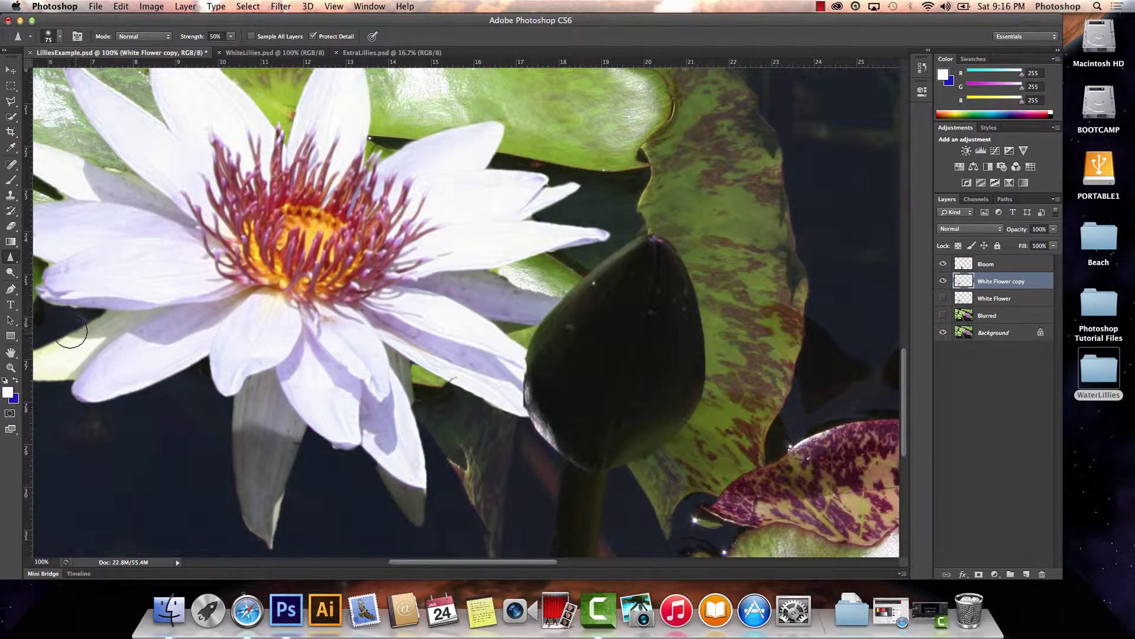
{"action": "left_click_drag", "start_coordinate": [490, 562], "coordinate": [431, 547]}
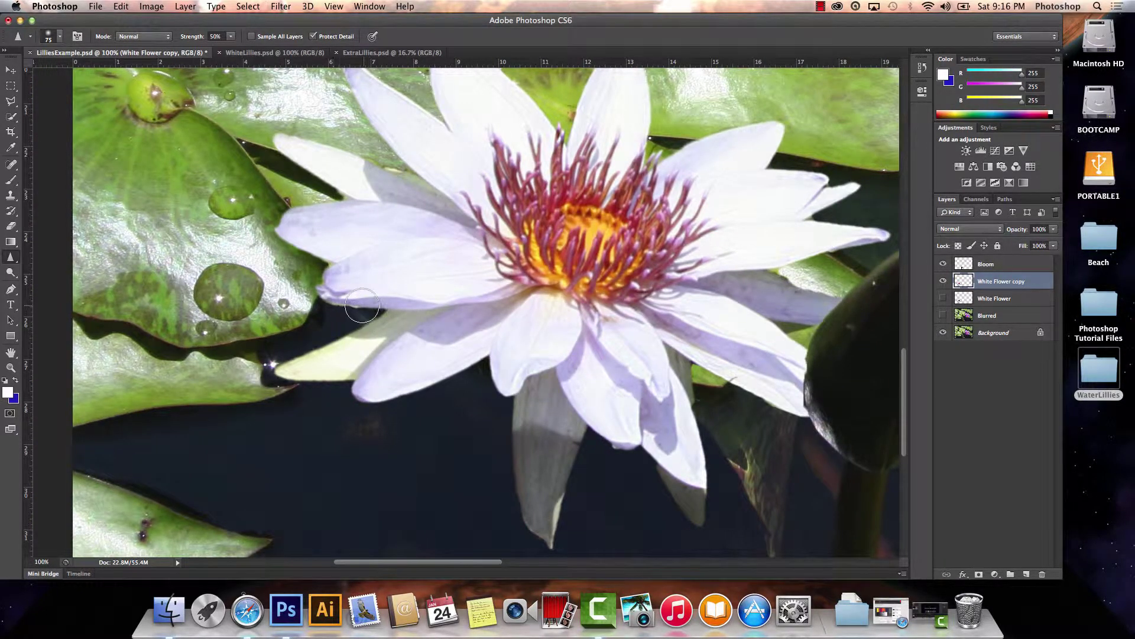
{"action": "mouse_move", "coordinate": [333, 269]}
{"action": "left_mouse_down"}
{"action": "mouse_move", "coordinate": [278, 222]}
{"action": "mouse_move", "coordinate": [336, 195]}
{"action": "mouse_move", "coordinate": [273, 213]}
{"action": "mouse_move", "coordinate": [341, 212]}
{"action": "mouse_move", "coordinate": [296, 209]}
{"action": "mouse_move", "coordinate": [290, 251]}
{"action": "mouse_move", "coordinate": [307, 270]}
{"action": "mouse_move", "coordinate": [310, 303]}
{"action": "mouse_move", "coordinate": [353, 316]}
{"action": "mouse_move", "coordinate": [334, 344]}
{"action": "mouse_move", "coordinate": [292, 362]}
{"action": "mouse_move", "coordinate": [307, 389]}
{"action": "mouse_move", "coordinate": [357, 398]}
{"action": "mouse_move", "coordinate": [467, 364]}
{"action": "mouse_move", "coordinate": [515, 402]}
{"action": "mouse_move", "coordinate": [520, 464]}
{"action": "mouse_move", "coordinate": [485, 420]}
{"action": "mouse_move", "coordinate": [467, 325]}
{"action": "mouse_move", "coordinate": [525, 338]}
{"action": "mouse_move", "coordinate": [663, 435]}
{"action": "mouse_move", "coordinate": [707, 421]}
{"action": "mouse_move", "coordinate": [727, 228]}
{"action": "mouse_move", "coordinate": [791, 217]}
{"action": "mouse_move", "coordinate": [745, 229]}
{"action": "mouse_move", "coordinate": [754, 183]}
{"action": "mouse_move", "coordinate": [691, 183]}
{"action": "mouse_move", "coordinate": [752, 171]}
{"action": "mouse_move", "coordinate": [672, 237]}
{"action": "mouse_move", "coordinate": [629, 253]}
{"action": "mouse_move", "coordinate": [606, 233]}
{"action": "mouse_move", "coordinate": [583, 251]}
{"action": "mouse_move", "coordinate": [613, 205]}
{"action": "mouse_move", "coordinate": [579, 257]}
{"action": "mouse_move", "coordinate": [633, 249]}
{"action": "mouse_move", "coordinate": [617, 191]}
{"action": "mouse_move", "coordinate": [547, 182]}
{"action": "mouse_move", "coordinate": [597, 179]}
{"action": "mouse_move", "coordinate": [661, 229]}
{"action": "mouse_move", "coordinate": [647, 266]}
{"action": "mouse_move", "coordinate": [591, 264]}
{"action": "mouse_move", "coordinate": [562, 257]}
{"action": "mouse_move", "coordinate": [627, 258]}
{"action": "mouse_move", "coordinate": [622, 200]}
{"action": "mouse_move", "coordinate": [560, 211]}
{"action": "mouse_move", "coordinate": [563, 274]}
{"action": "mouse_move", "coordinate": [793, 284]}
{"action": "left_mouse_up"}
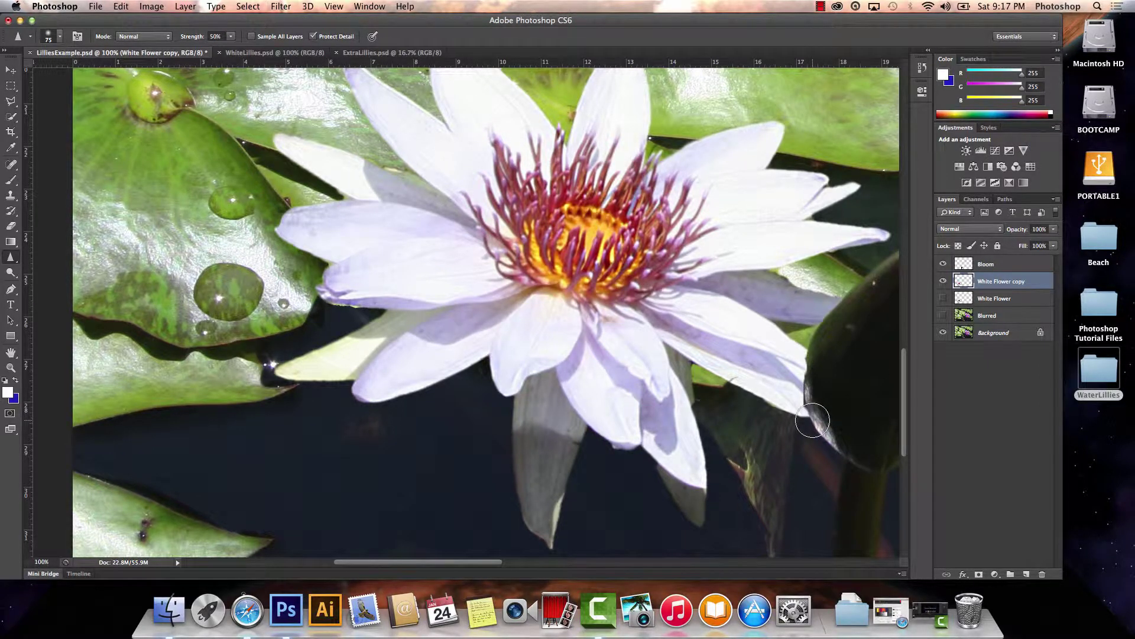
Examine the sharpened white lily within the whole pond composition at 33.3% and 50% zoom
{"action": "key", "text": "super+minus"}
{"action": "key", "text": "super+minus"}
{"action": "key", "text": "super+minus"}
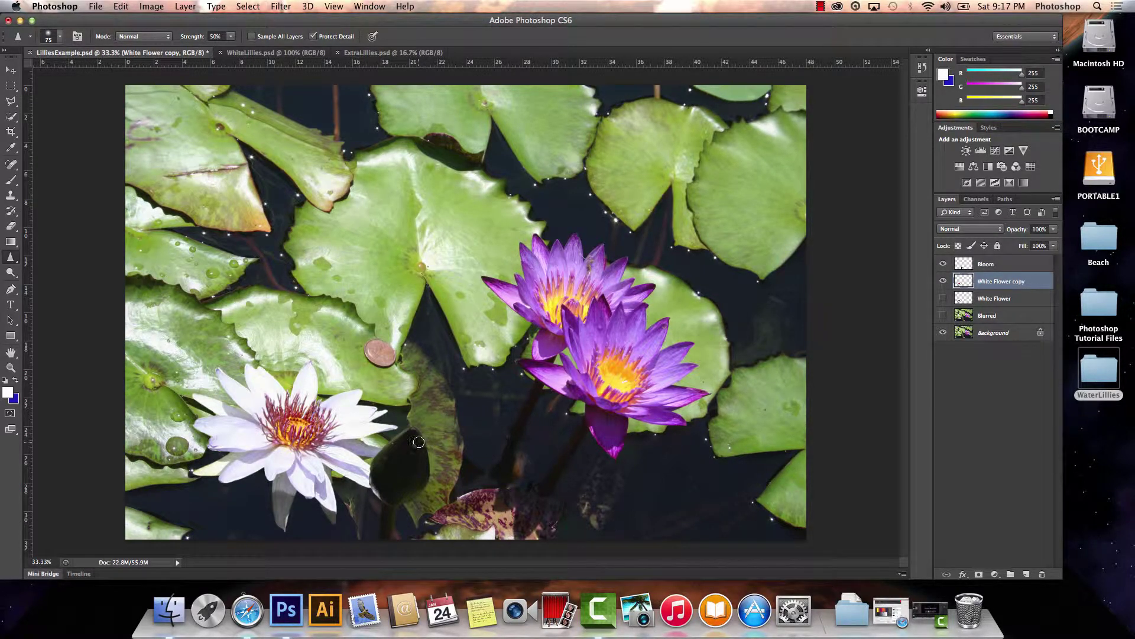
{"action": "key", "text": "super+plus"}
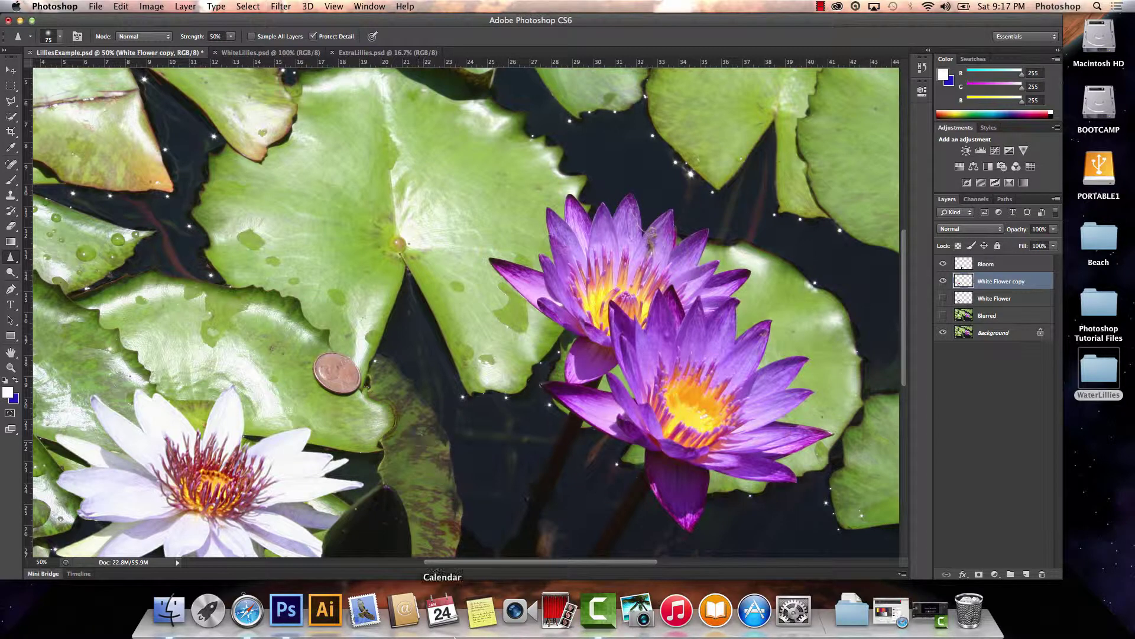
{"action": "left_click_drag", "start_coordinate": [586, 563], "coordinate": [546, 568]}
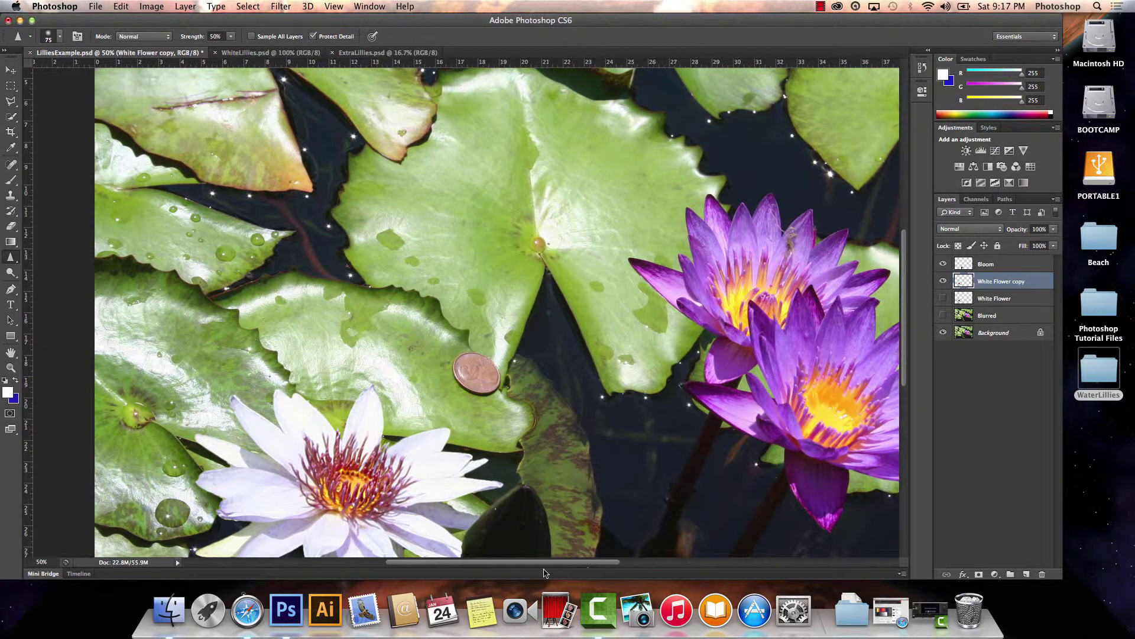
{"action": "scroll", "coordinate": [545, 552], "scroll_direction": "up", "scroll_amount": 5}
{"action": "scroll", "coordinate": [545, 551], "scroll_direction": "down", "scroll_amount": 4}
{"action": "scroll", "coordinate": [545, 551], "scroll_direction": "down", "scroll_amount": 3}
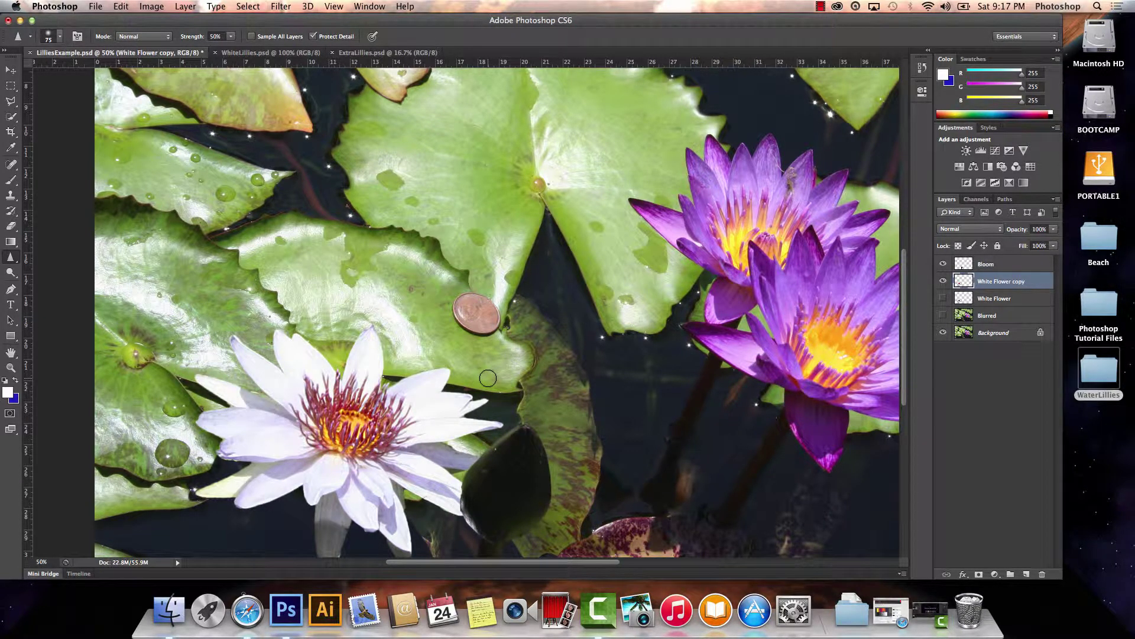
Compare the sharpened White Flower copy with the original White Flower layer by toggling their visibility
{"action": "left_click", "coordinate": [943, 282]}
{"action": "left_click", "coordinate": [945, 298]}
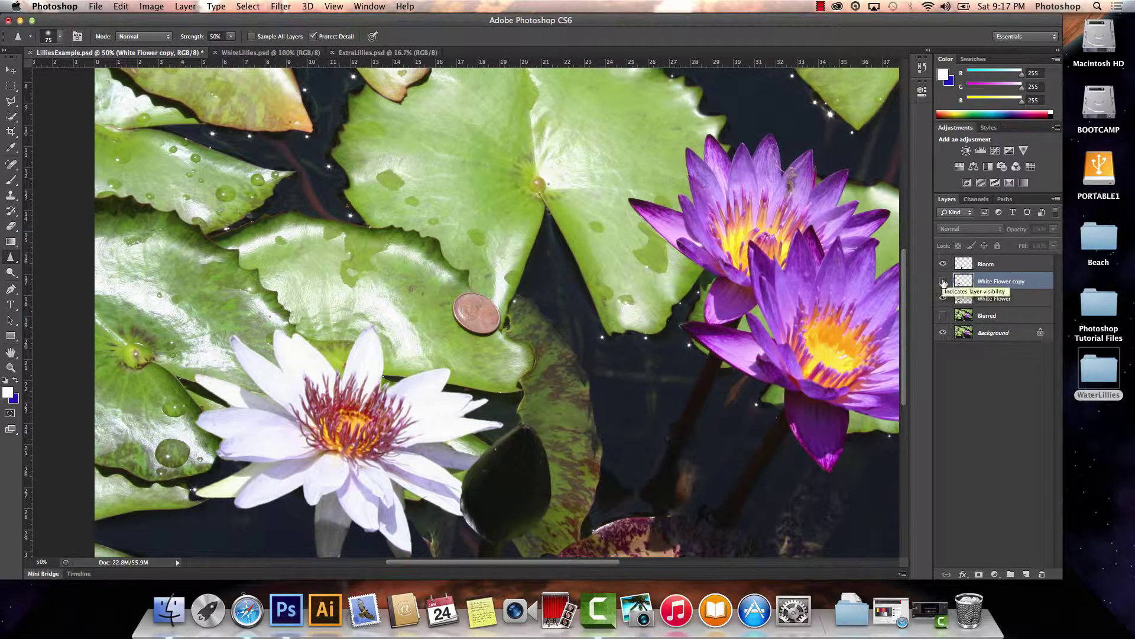
{"action": "left_click", "coordinate": [943, 282]}
{"action": "left_click", "coordinate": [943, 282]}
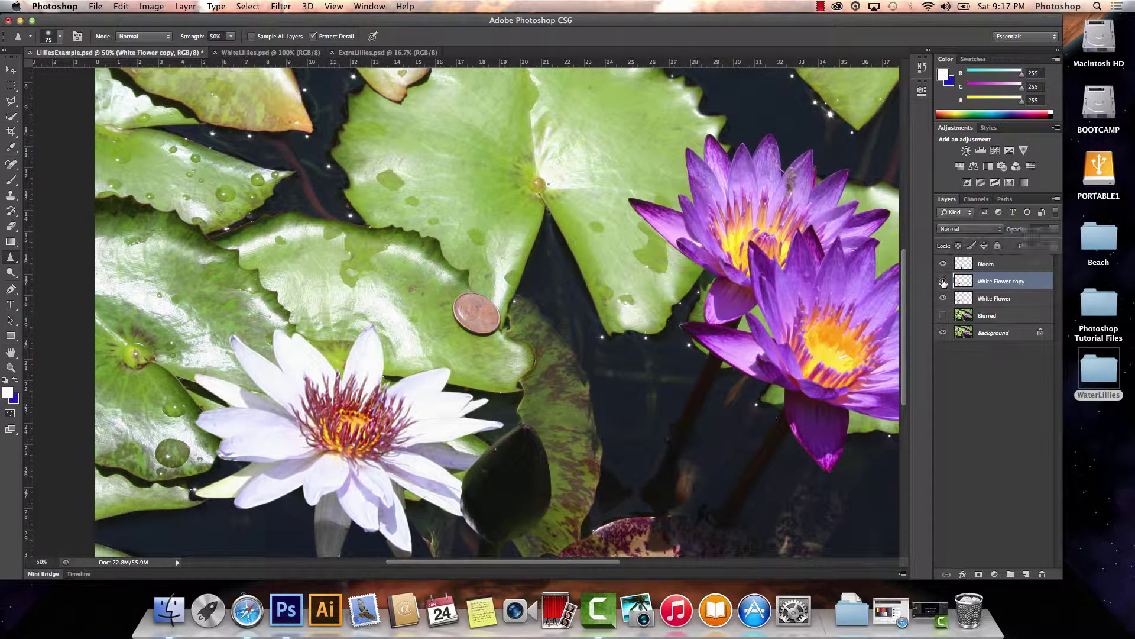
{"action": "left_click", "coordinate": [944, 283]}
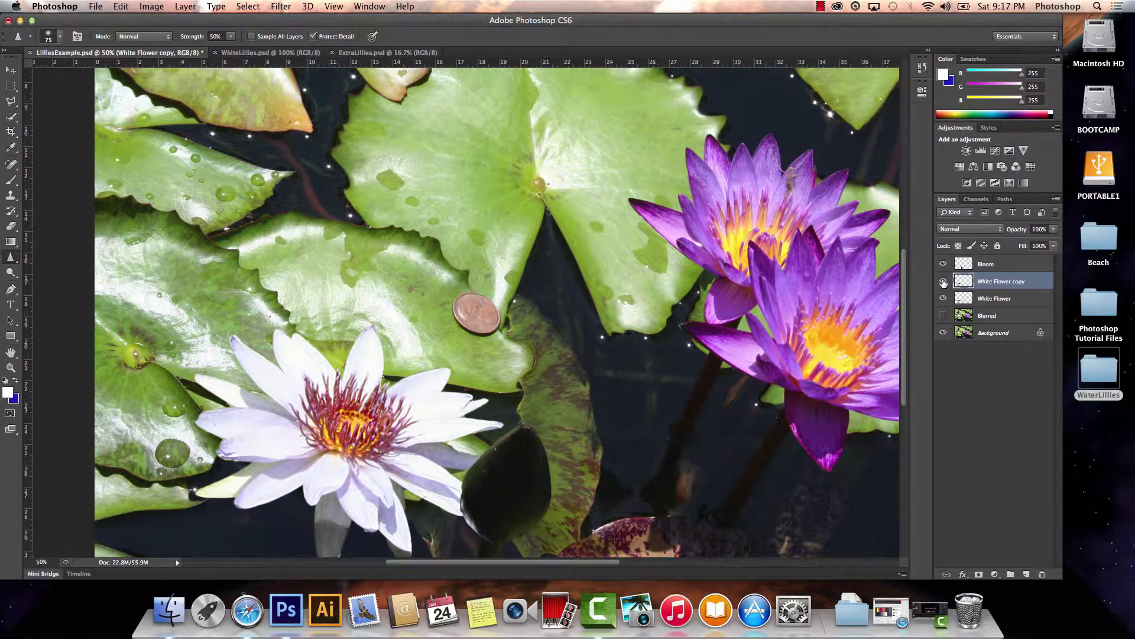
{"action": "left_click", "coordinate": [943, 283]}
{"action": "left_click", "coordinate": [943, 283]}
Duplicate the Bloom layer under its default name and hide the original Bloom and White Flower layers
{"action": "scroll", "coordinate": [496, 420], "scroll_direction": "down", "scroll_amount": 5}
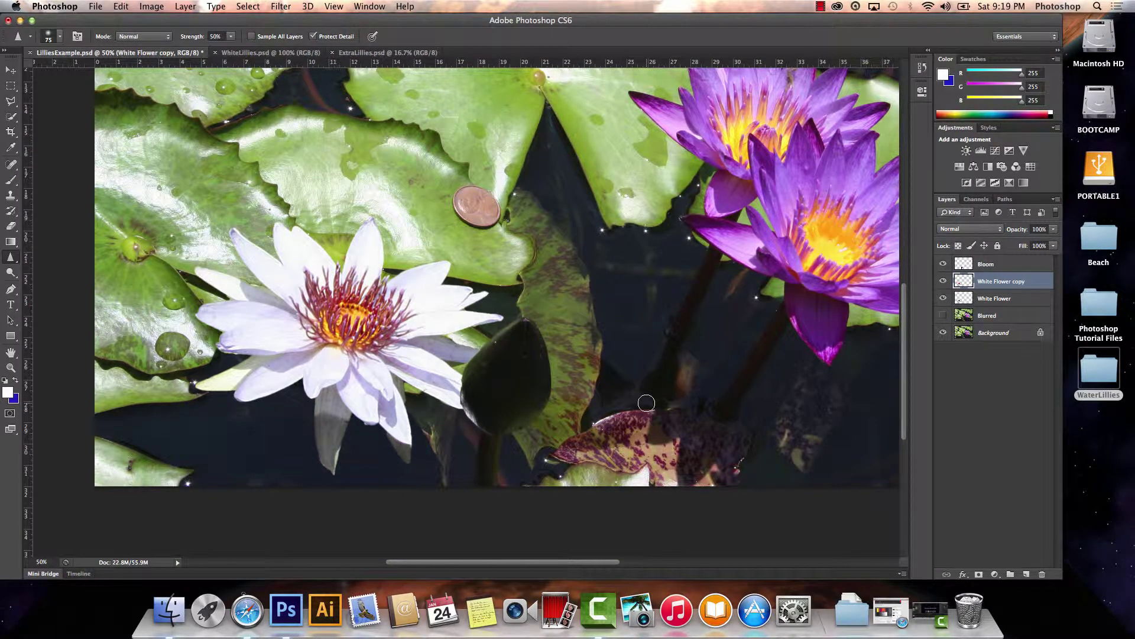
{"action": "key", "text": "super+equal"}
{"action": "key", "text": "super+equal"}
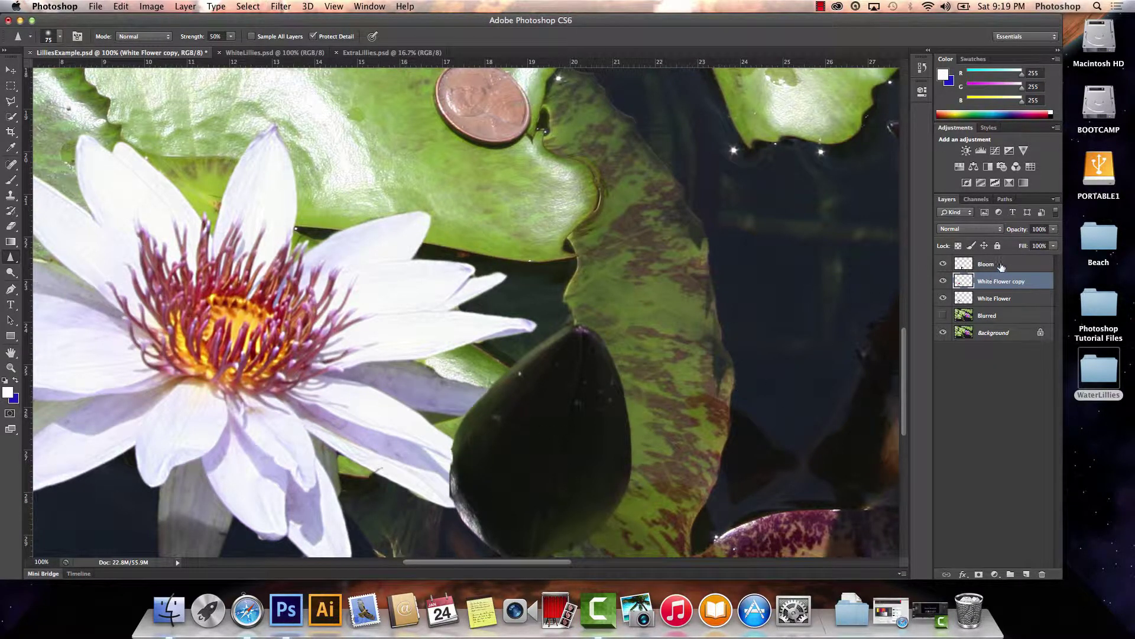
{"action": "left_click", "coordinate": [999, 266]}
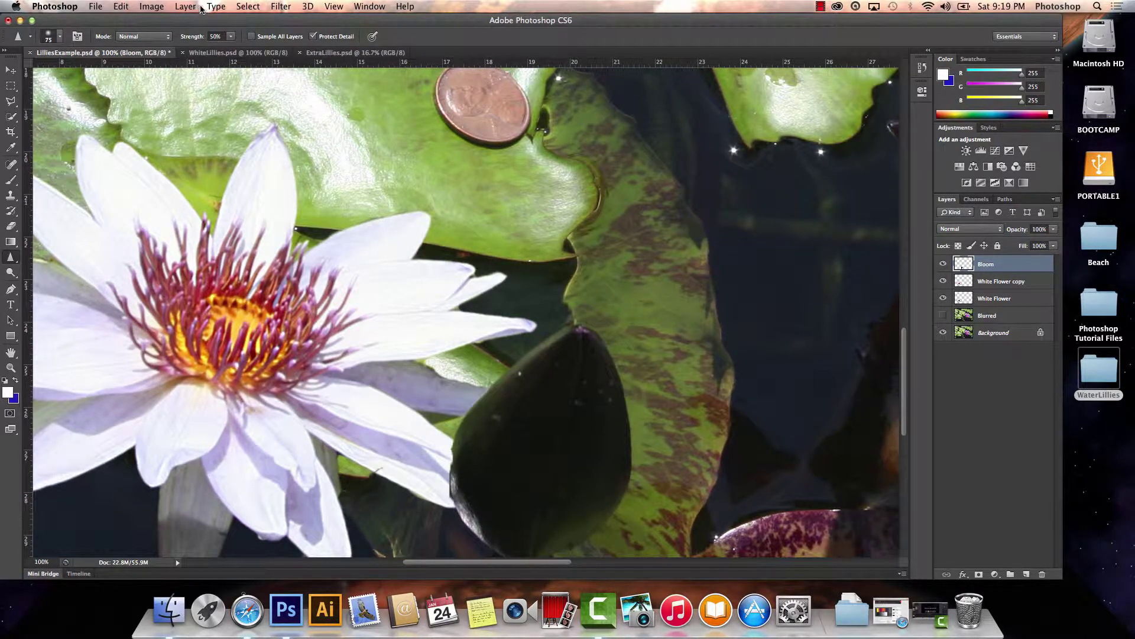
{"action": "left_click", "coordinate": [194, 7]}
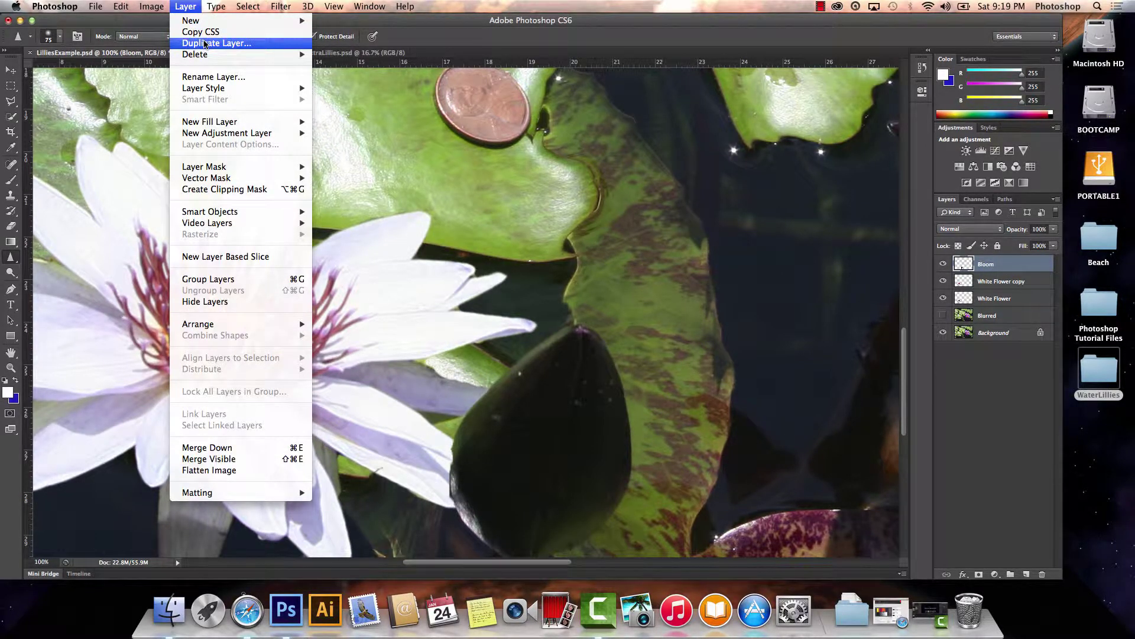
{"action": "left_click", "coordinate": [204, 43]}
{"action": "left_click", "coordinate": [688, 250]}
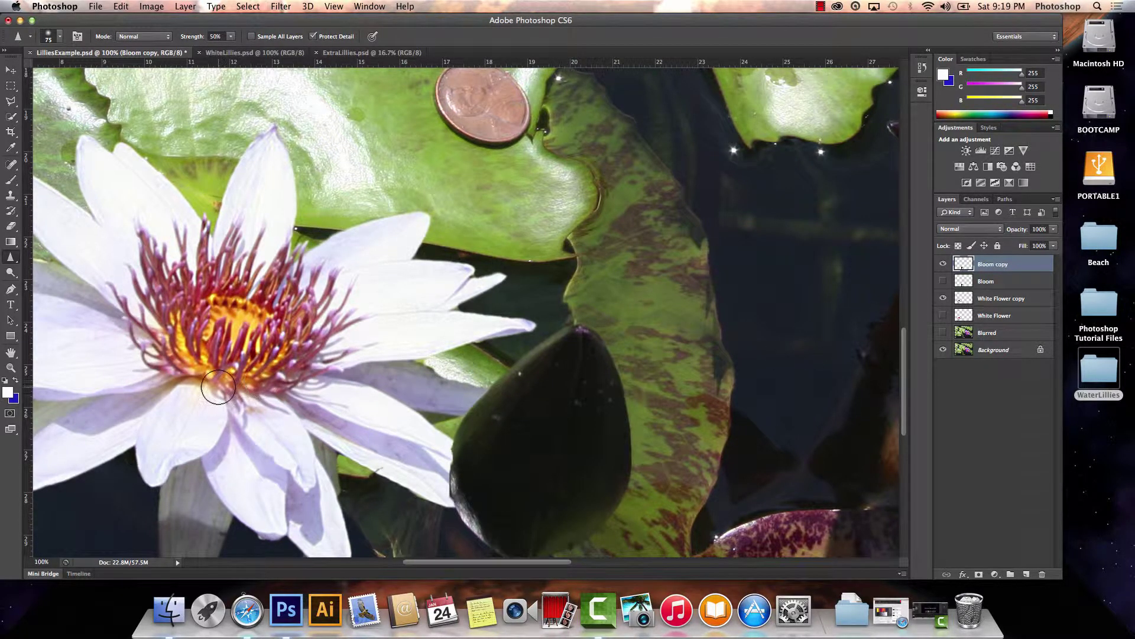
Smudge the dark bud's left edge on Bloom copy using the Smudge tool with a 93 px brush at 50% strength
{"action": "left_click", "coordinate": [11, 259]}
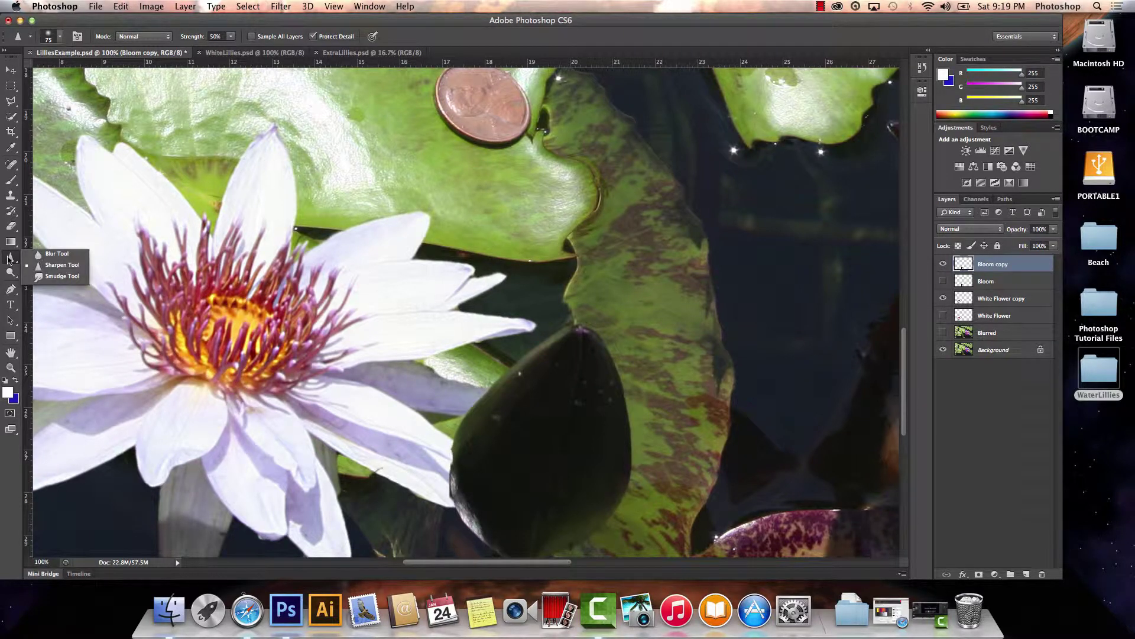
{"action": "left_click", "coordinate": [47, 276]}
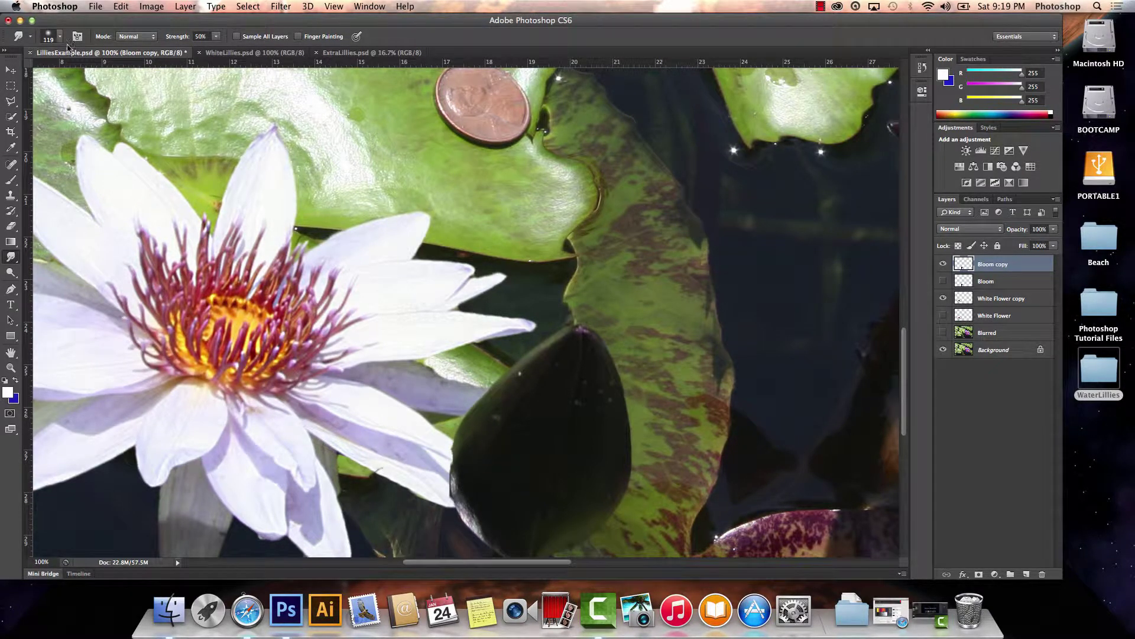
{"action": "left_click", "coordinate": [59, 37]}
{"action": "left_click_drag", "start_coordinate": [80, 74], "coordinate": [71, 75]}
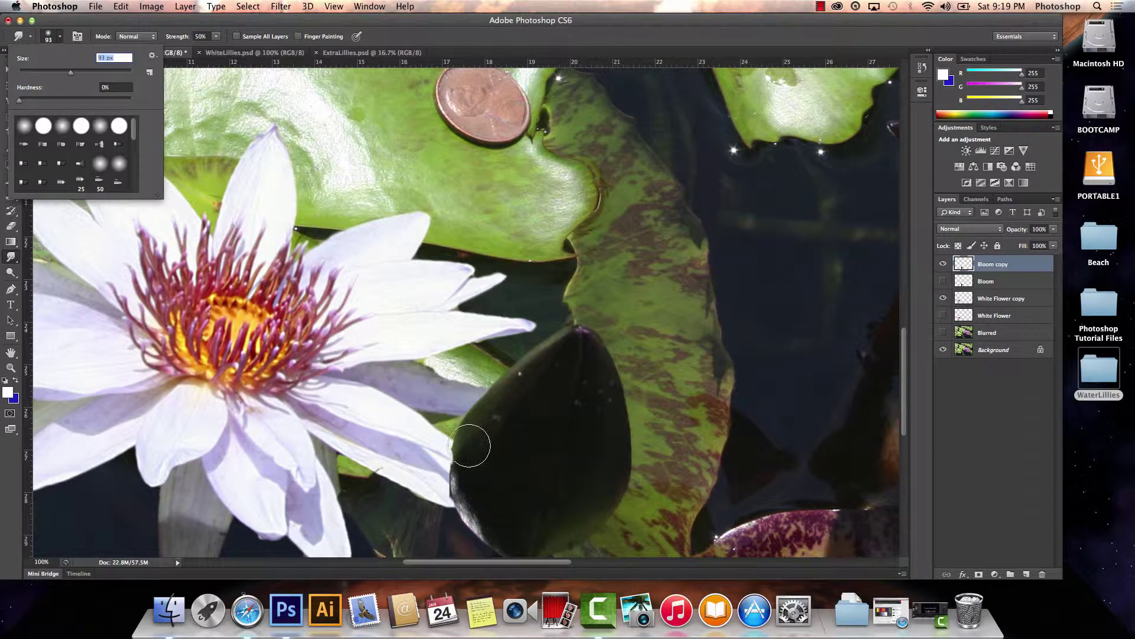
{"action": "left_click", "coordinate": [473, 460]}
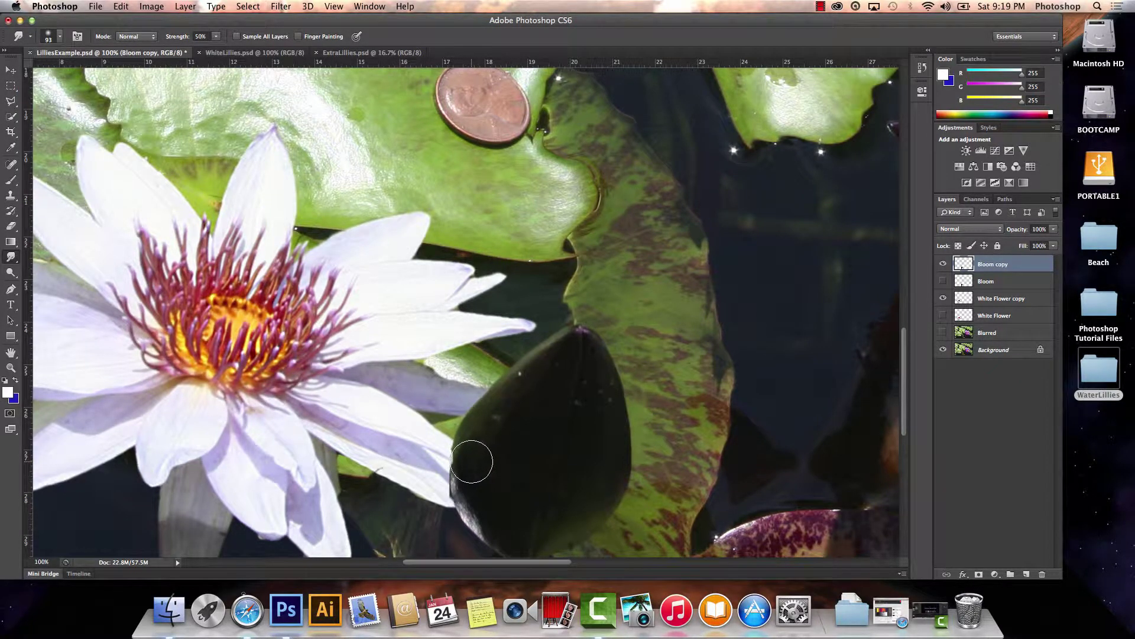
{"action": "left_click_drag", "start_coordinate": [471, 461], "coordinate": [464, 462]}
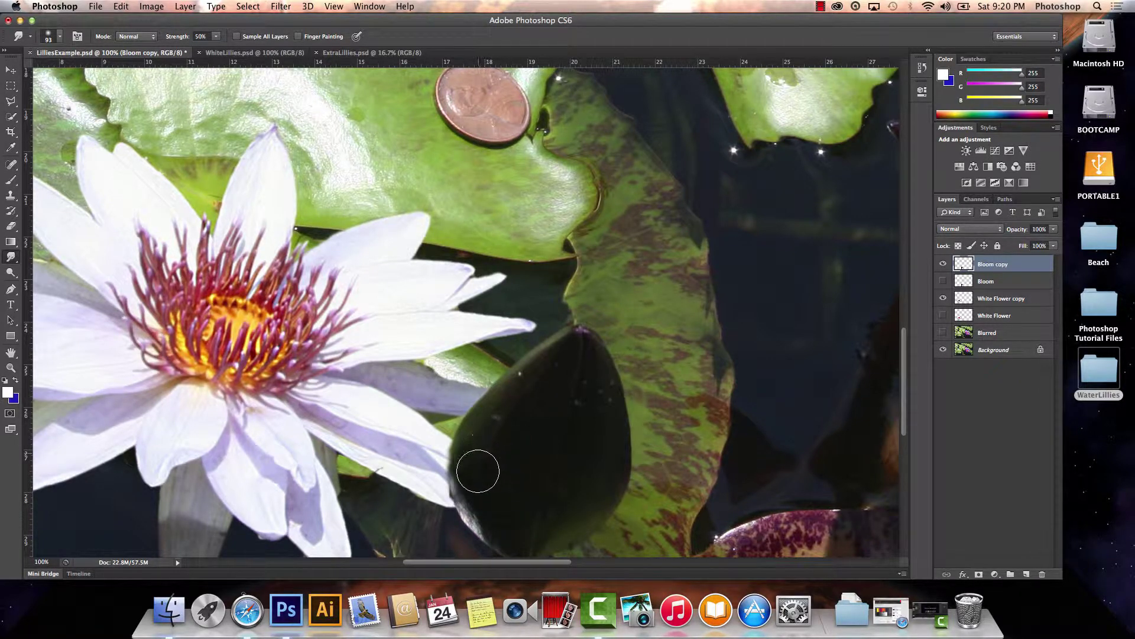
{"action": "left_click_drag", "start_coordinate": [482, 487], "coordinate": [473, 454]}
{"action": "mouse_move", "coordinate": [473, 460]}
{"action": "left_mouse_down"}
{"action": "mouse_move", "coordinate": [493, 432]}
{"action": "mouse_move", "coordinate": [472, 450]}
{"action": "left_mouse_up"}
Duplicate the Background layer as a new layer named Smudge
{"action": "left_click_drag", "start_coordinate": [559, 566], "coordinate": [688, 571]}
{"action": "left_click_drag", "start_coordinate": [904, 422], "coordinate": [917, 379]}
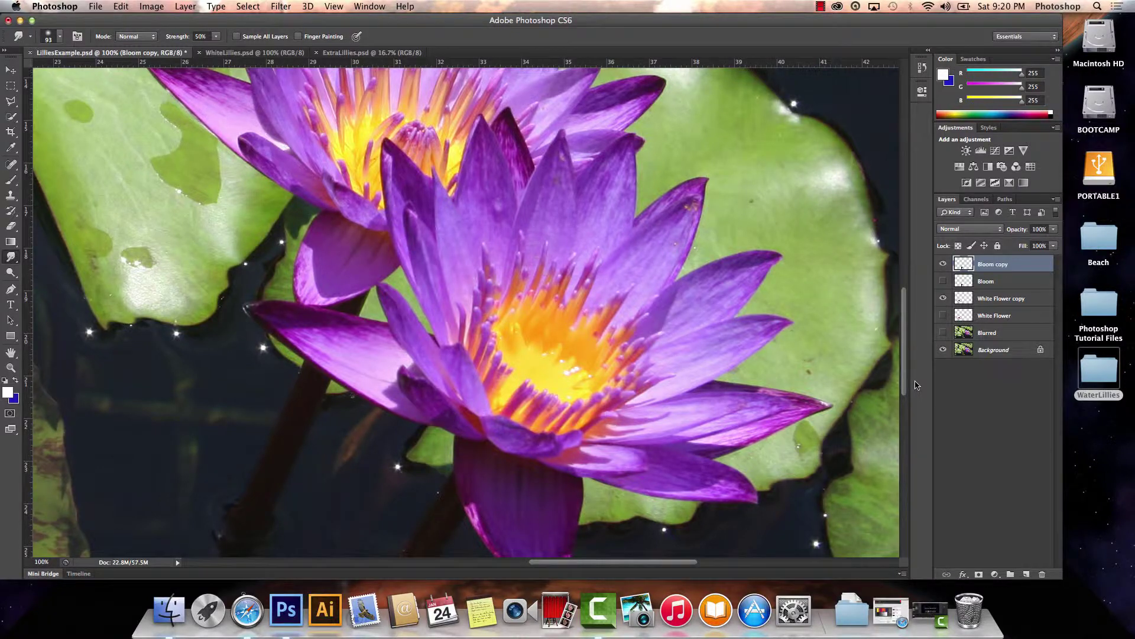
{"action": "key", "text": "super+minus"}
{"action": "key", "text": "super+minus"}
{"action": "key", "text": "super+minus"}
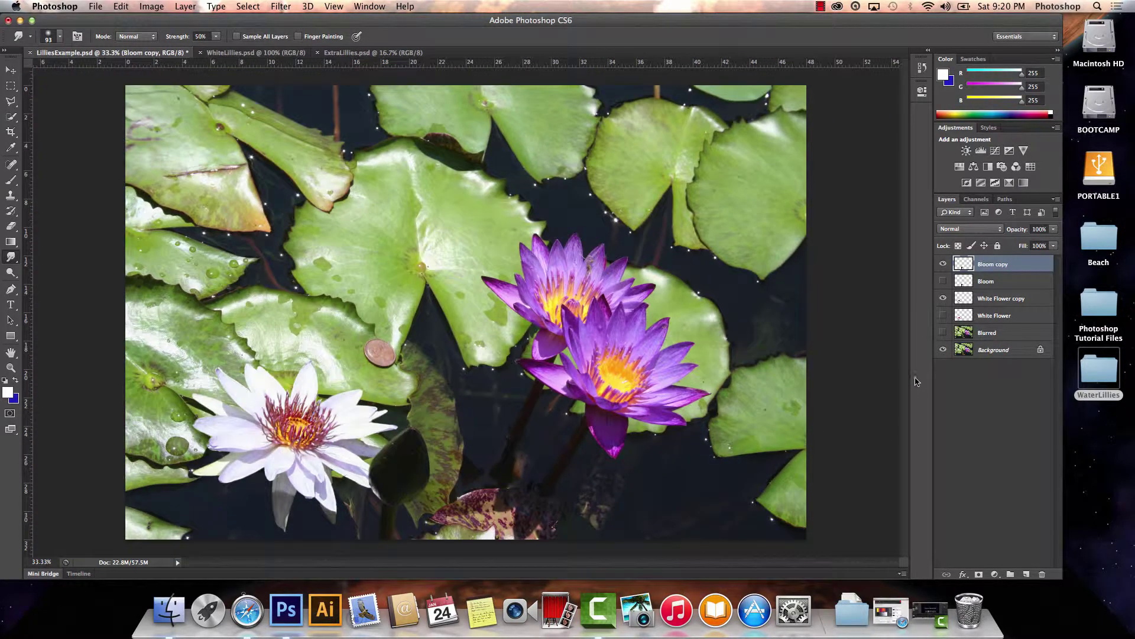
{"action": "left_click", "coordinate": [994, 350]}
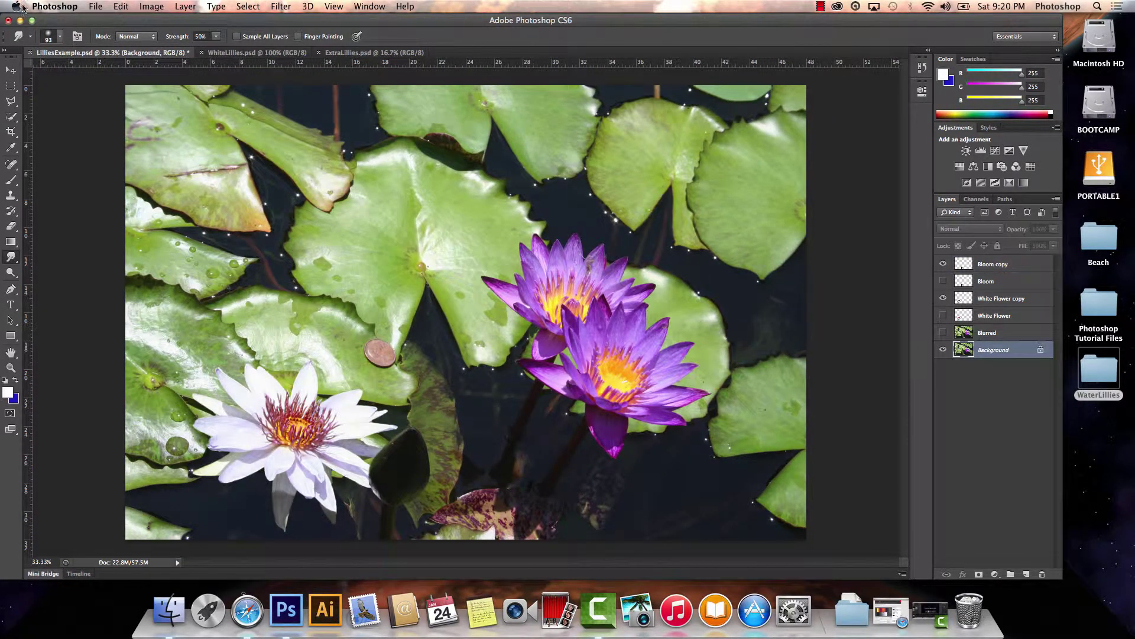
{"action": "left_click", "coordinate": [185, 7]}
{"action": "left_click", "coordinate": [203, 42]}
{"action": "type", "text": "S"}
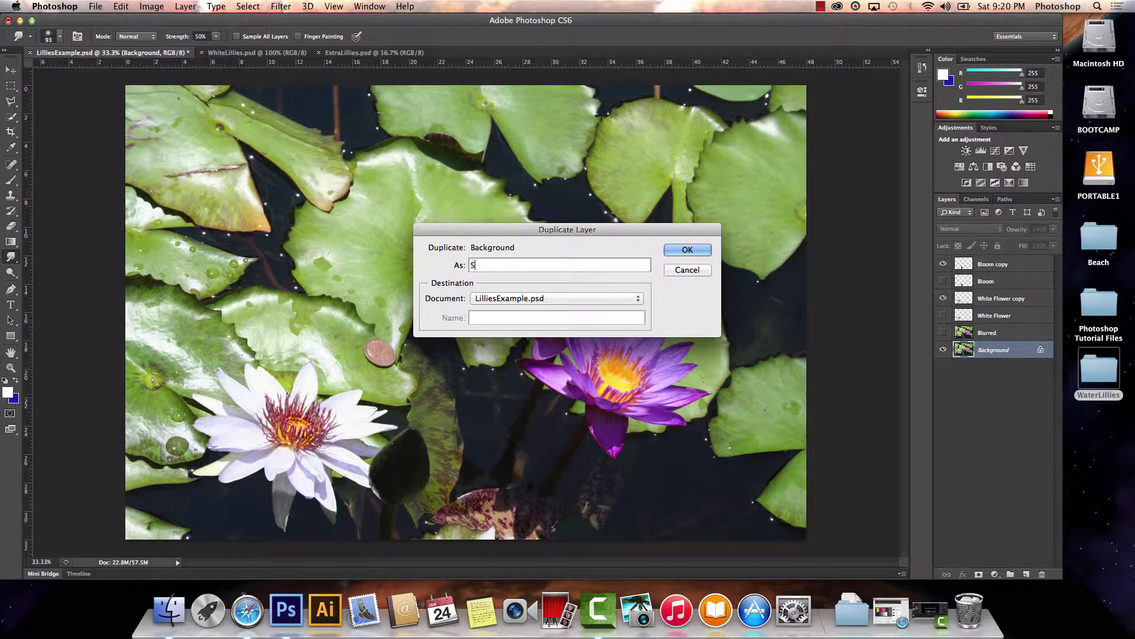
{"action": "type", "text": "mudge"}
{"action": "key", "text": "Return"}
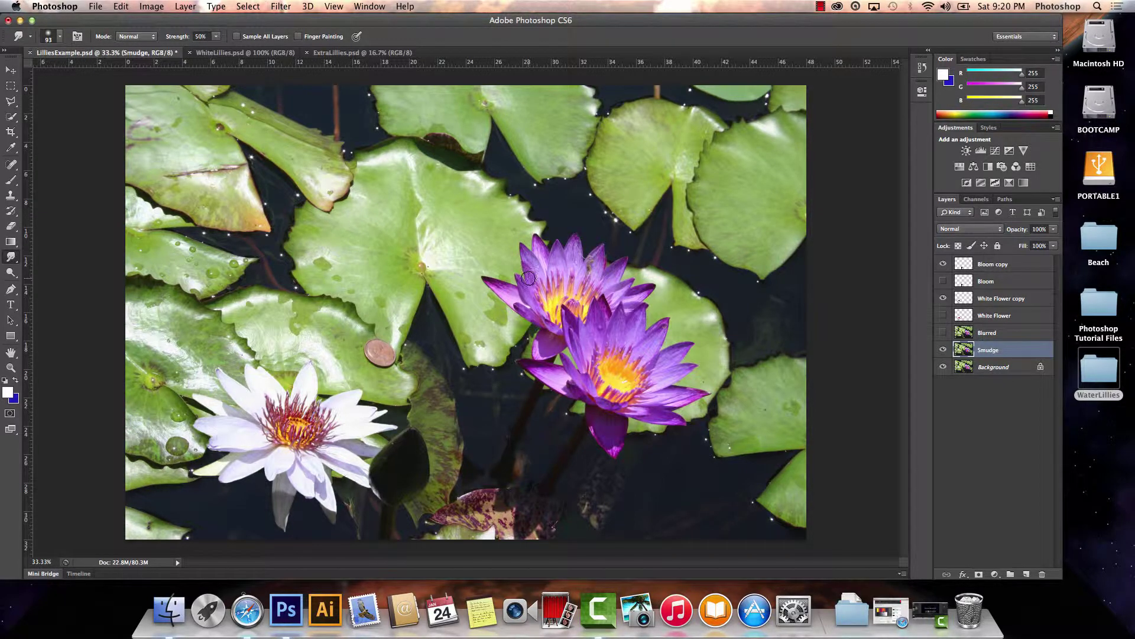
Set the Smudge brush to 155 px and smear the large lily pad's centre and the purple lilies' upper petals outward on the Smudge layer
{"action": "left_click", "coordinate": [60, 38]}
{"action": "left_click_drag", "start_coordinate": [69, 75], "coordinate": [76, 75]}
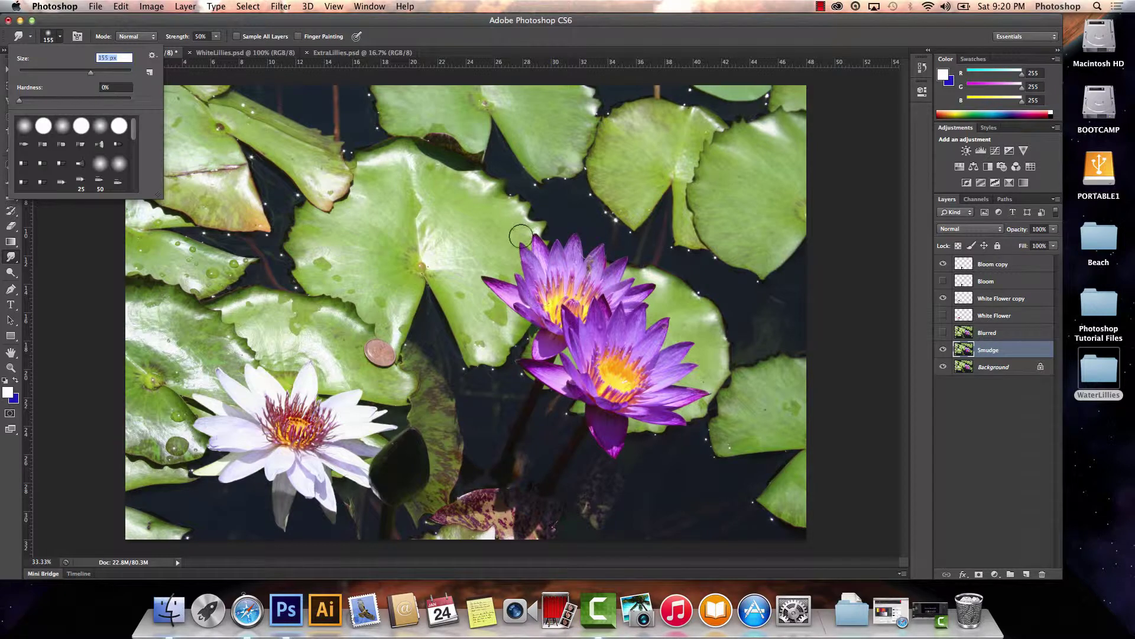
{"action": "left_click", "coordinate": [563, 46]}
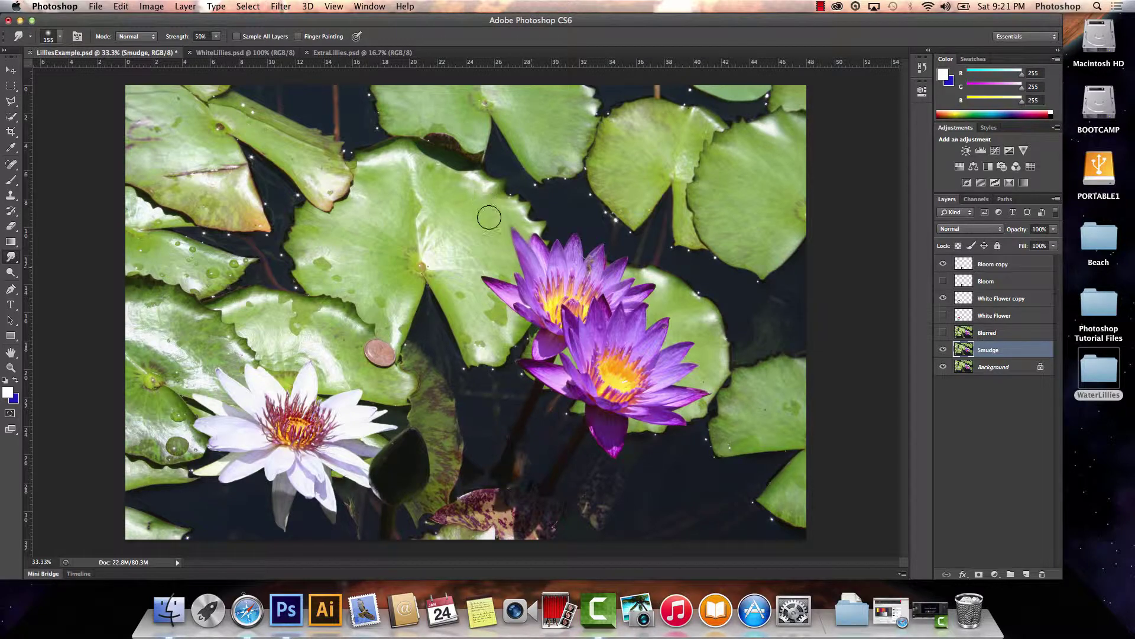
{"action": "left_click_drag", "start_coordinate": [420, 271], "coordinate": [378, 266]}
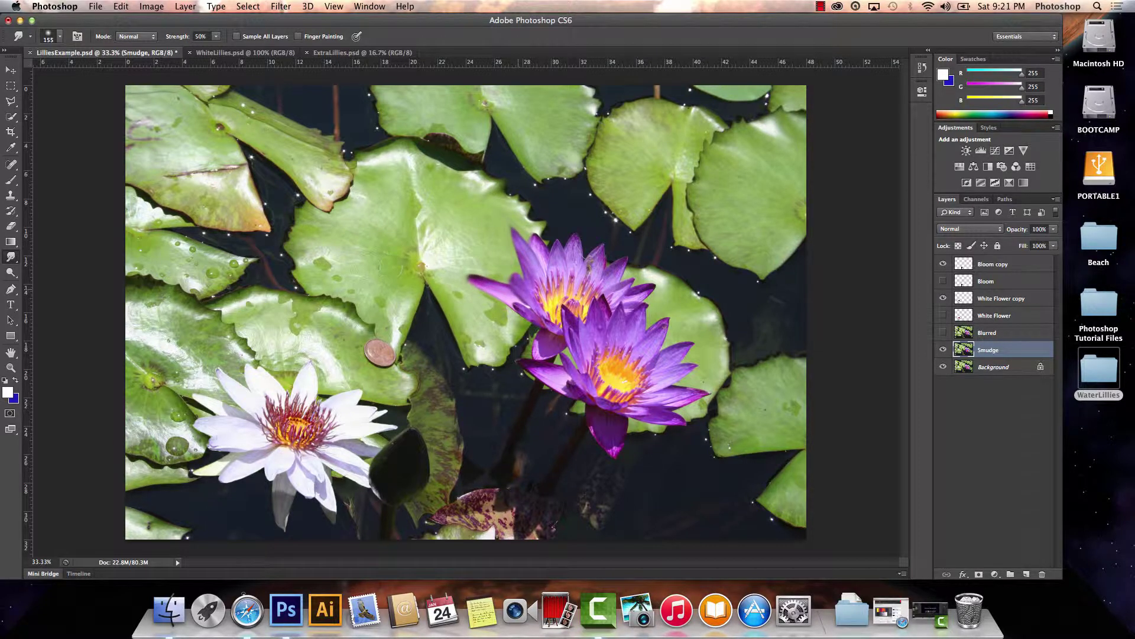
{"action": "left_click_drag", "start_coordinate": [577, 204], "coordinate": [577, 188]}
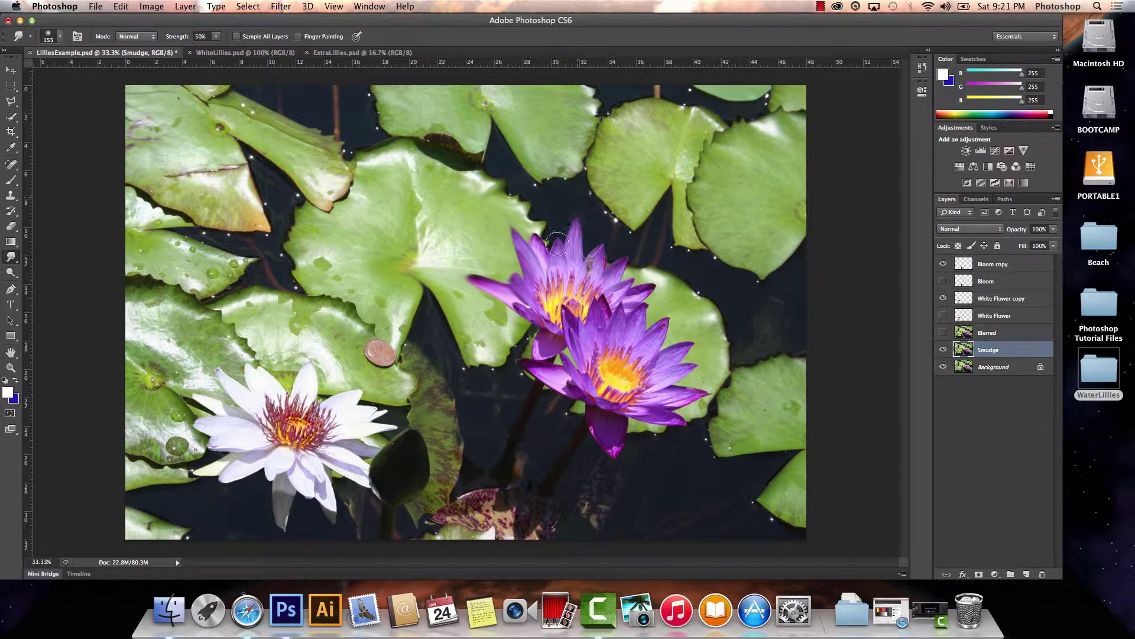
{"action": "left_click_drag", "start_coordinate": [557, 243], "coordinate": [545, 208]}
{"action": "mouse_move", "coordinate": [609, 255]}
{"action": "left_mouse_down"}
{"action": "mouse_move", "coordinate": [621, 228]}
{"action": "mouse_move", "coordinate": [648, 212]}
{"action": "left_mouse_up"}
{"action": "mouse_move", "coordinate": [646, 269]}
{"action": "left_mouse_down"}
{"action": "mouse_move", "coordinate": [696, 238]}
{"action": "mouse_move", "coordinate": [634, 286]}
{"action": "mouse_move", "coordinate": [741, 270]}
{"action": "left_mouse_up"}
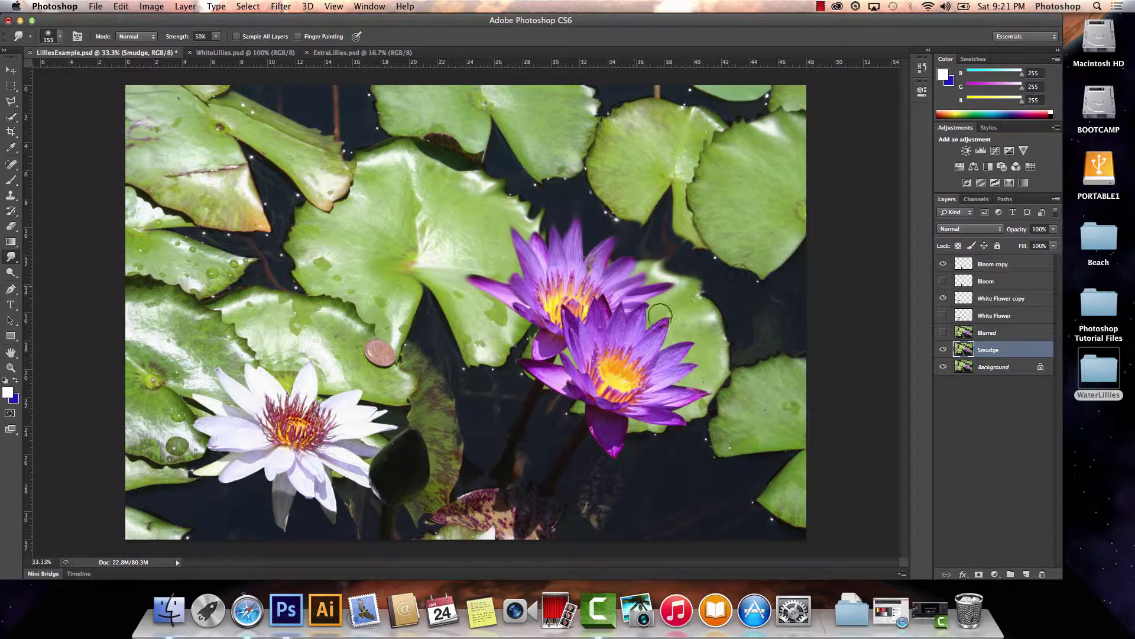
{"action": "left_click_drag", "start_coordinate": [657, 317], "coordinate": [709, 292]}
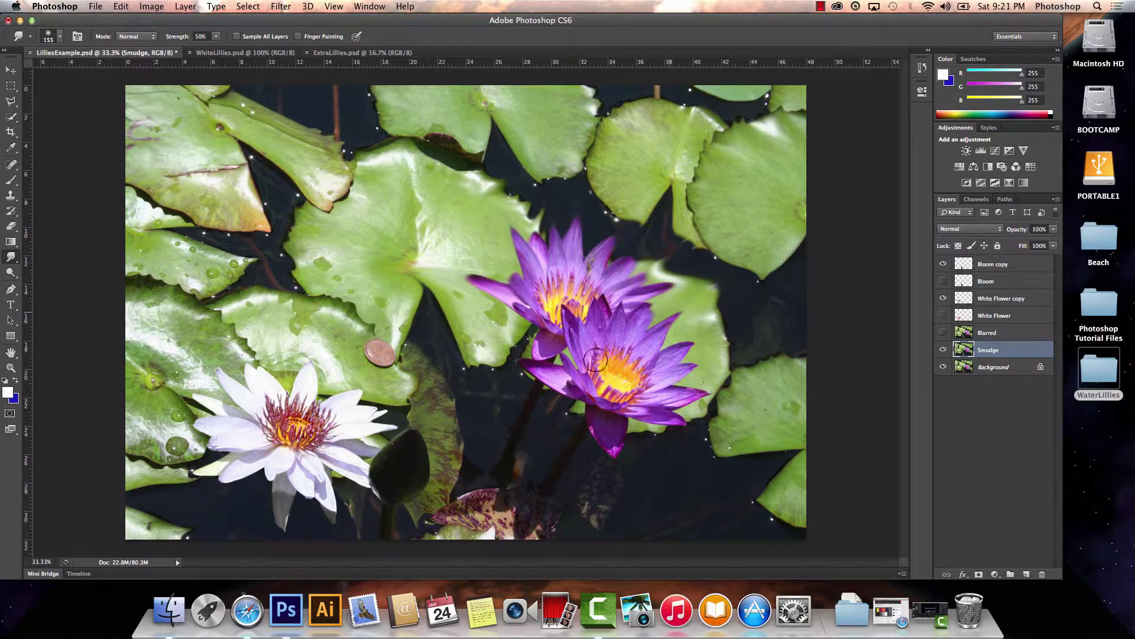
Smudge the purple lilies' left, right and lower petals and the stem below them on the Smudge layer
{"action": "mouse_move", "coordinate": [550, 373]}
{"action": "left_mouse_down"}
{"action": "mouse_move", "coordinate": [497, 365]}
{"action": "mouse_move", "coordinate": [426, 382]}
{"action": "left_mouse_up"}
{"action": "left_click_drag", "start_coordinate": [549, 345], "coordinate": [497, 377]}
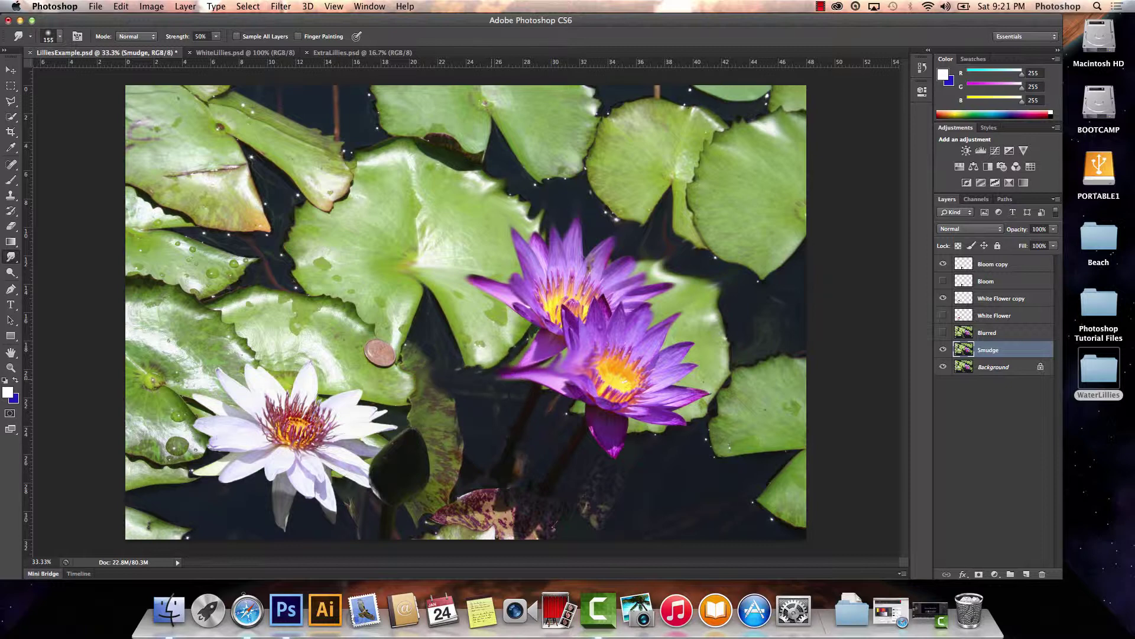
{"action": "left_click_drag", "start_coordinate": [646, 423], "coordinate": [671, 434]}
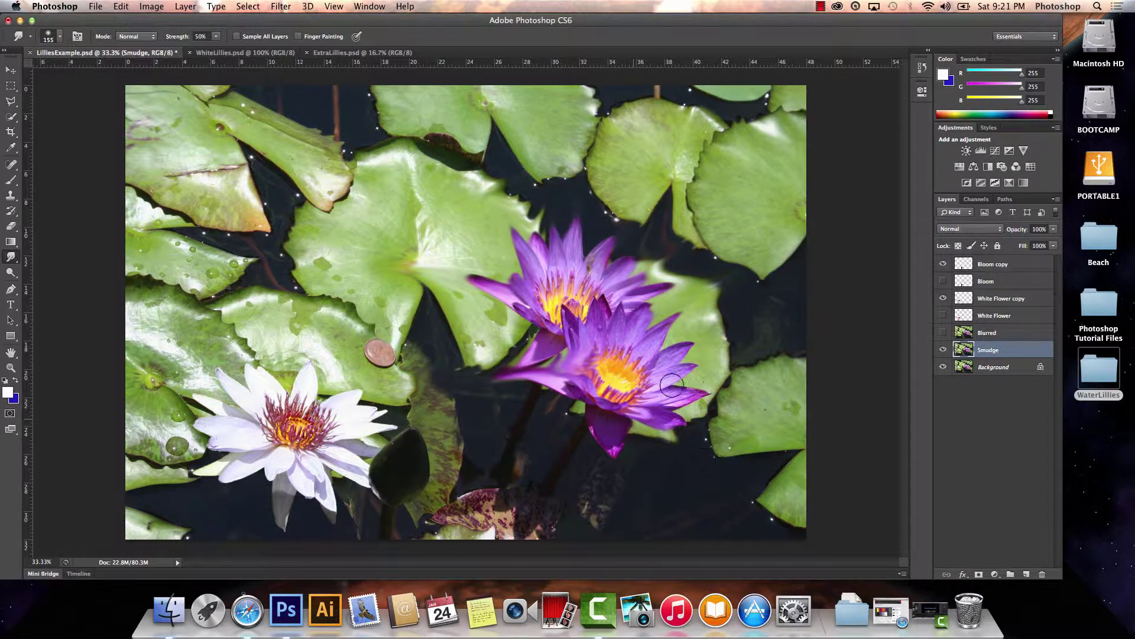
{"action": "left_click_drag", "start_coordinate": [689, 362], "coordinate": [742, 357]}
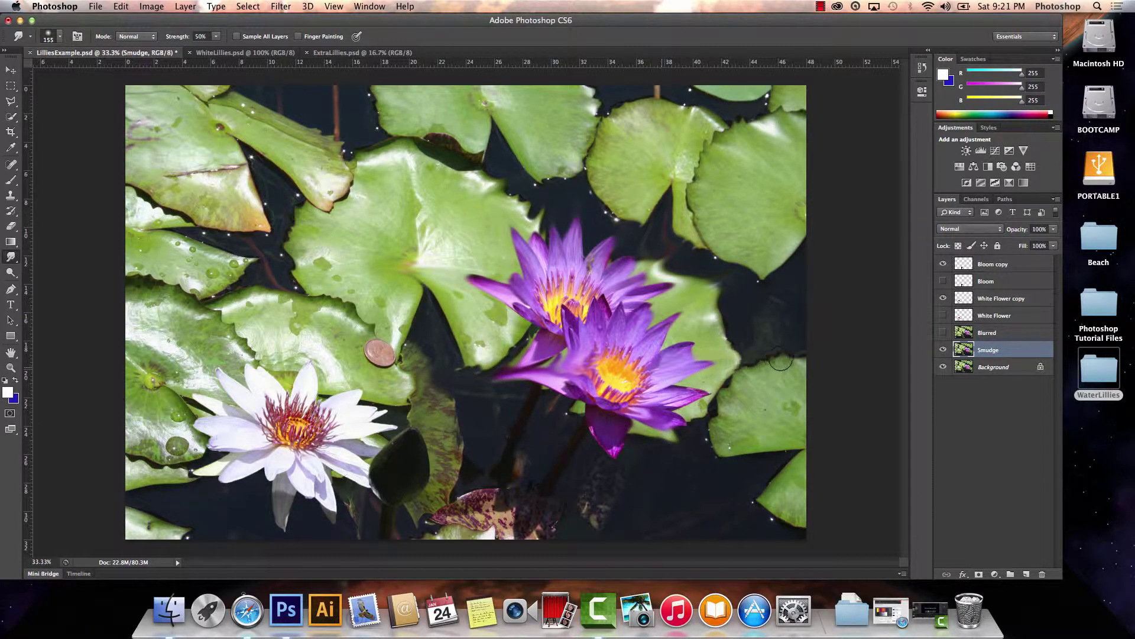
{"action": "left_click_drag", "start_coordinate": [742, 401], "coordinate": [791, 401]}
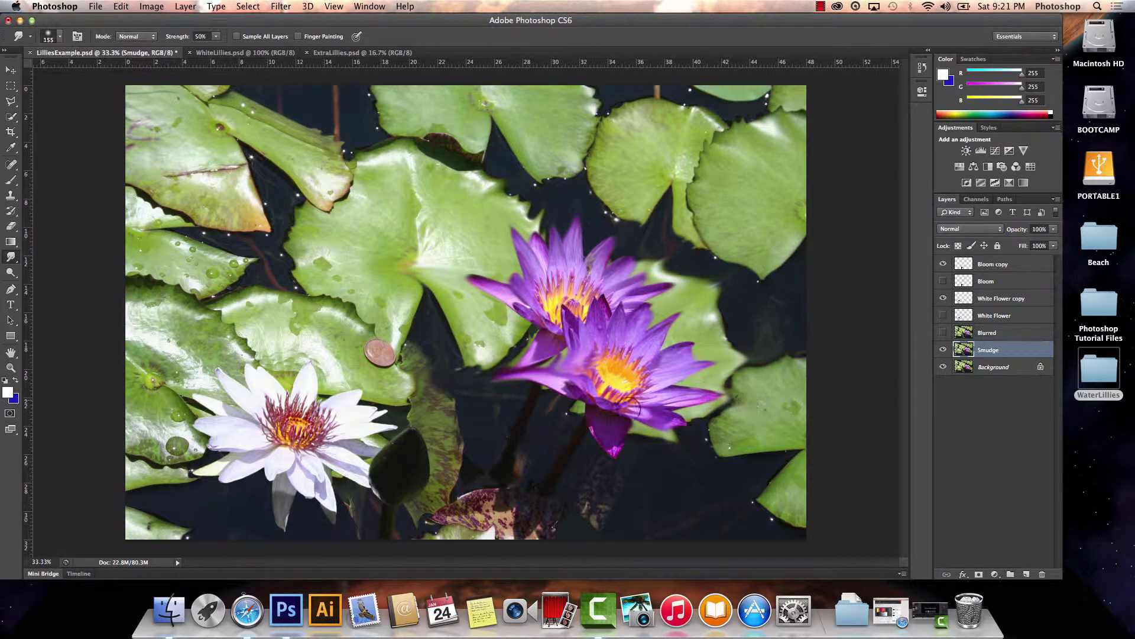
{"action": "left_click_drag", "start_coordinate": [615, 404], "coordinate": [572, 404]}
{"action": "left_click_drag", "start_coordinate": [556, 461], "coordinate": [544, 489]}
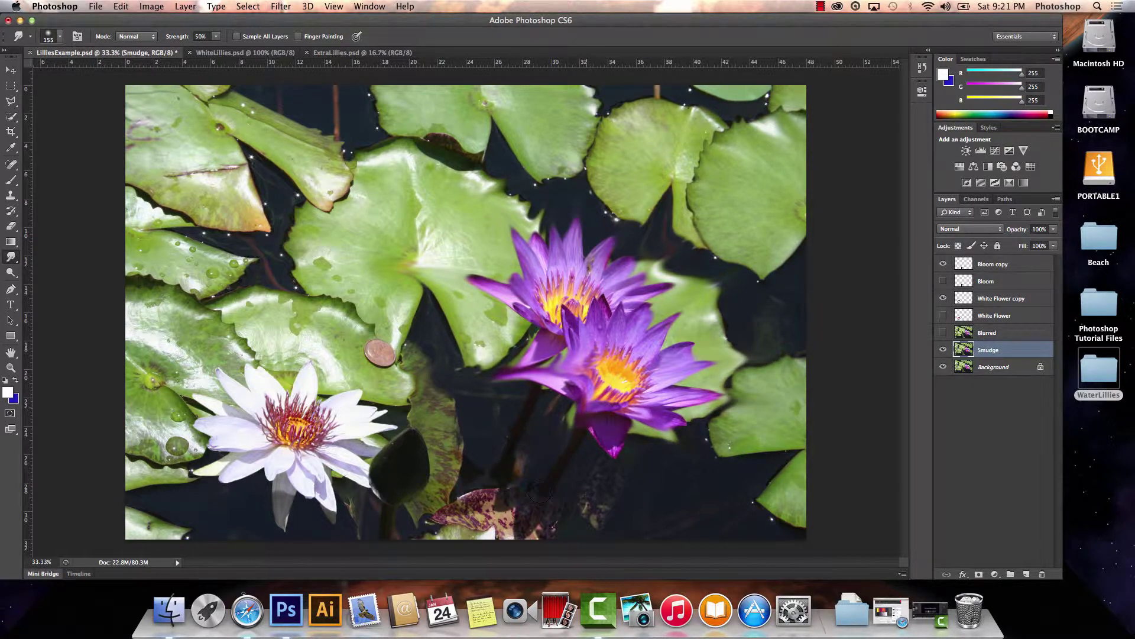
Smudge the yellow centre and inner petals of the front purple lily on the Smudge layer
{"action": "left_click_drag", "start_coordinate": [620, 371], "coordinate": [643, 335]}
{"action": "left_click_drag", "start_coordinate": [642, 385], "coordinate": [706, 369]}
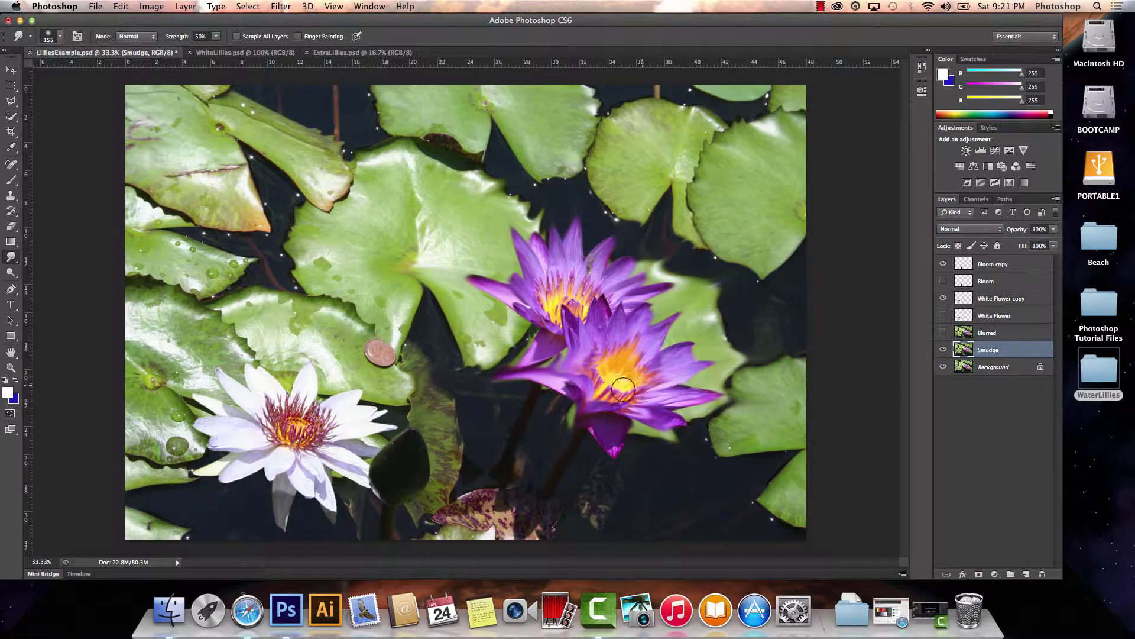
{"action": "mouse_move", "coordinate": [623, 390]}
{"action": "left_mouse_down"}
{"action": "mouse_move", "coordinate": [652, 412]}
{"action": "mouse_move", "coordinate": [602, 376]}
{"action": "mouse_move", "coordinate": [547, 370]}
{"action": "mouse_move", "coordinate": [585, 356]}
{"action": "mouse_move", "coordinate": [581, 303]}
{"action": "left_mouse_up"}
{"action": "mouse_move", "coordinate": [598, 356]}
{"action": "left_mouse_down"}
{"action": "mouse_move", "coordinate": [515, 355]}
{"action": "mouse_move", "coordinate": [530, 348]}
{"action": "left_mouse_up"}
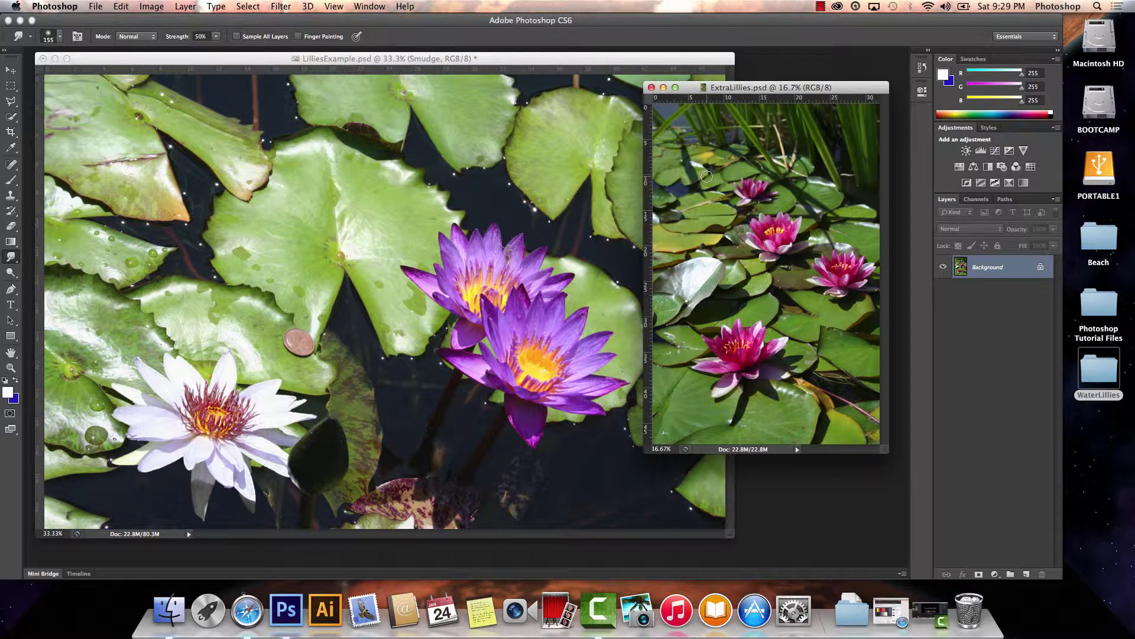
Open the Match Color adjustment for ExtraLillies.psd and move its dialog clear of the pink lily image
{"action": "left_click", "coordinate": [152, 7]}
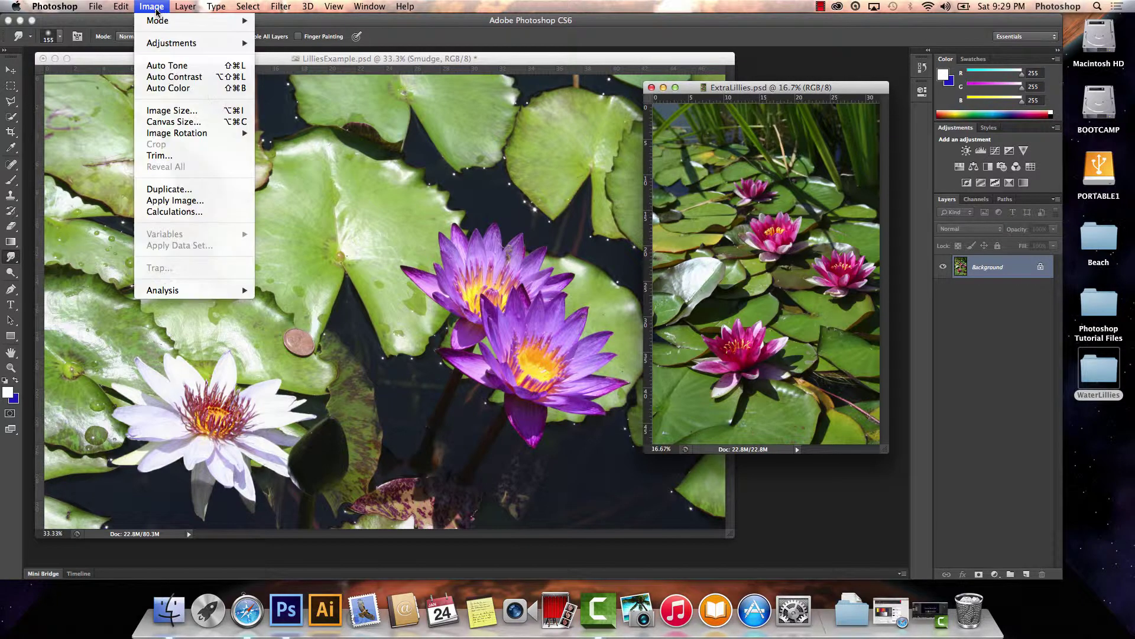
{"action": "mouse_move", "coordinate": [178, 43]}
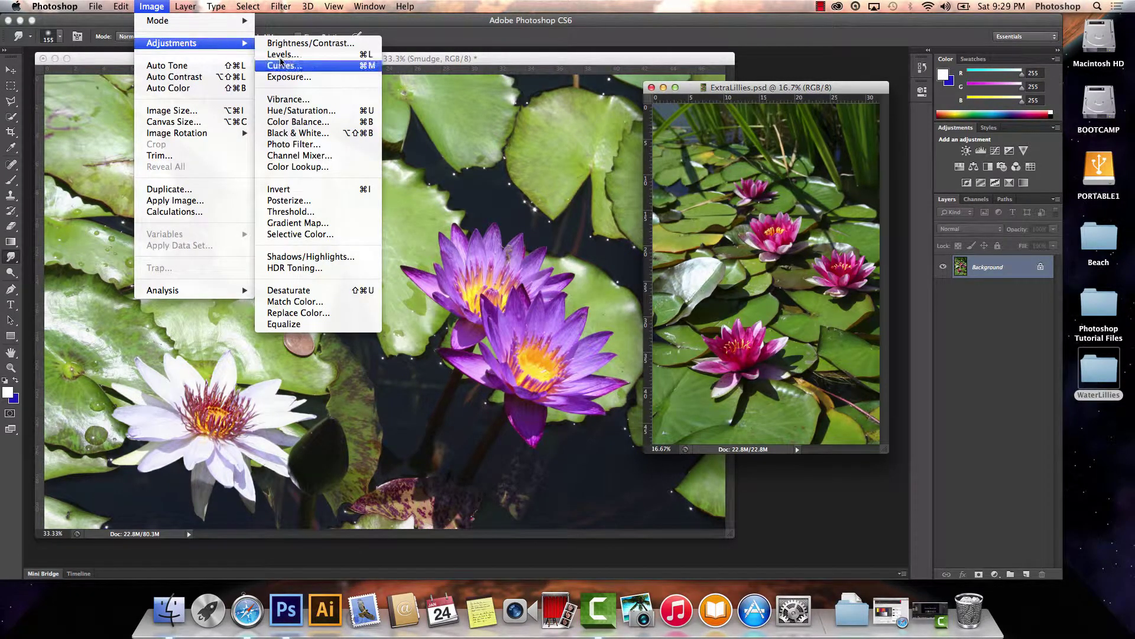
{"action": "left_click", "coordinate": [333, 303]}
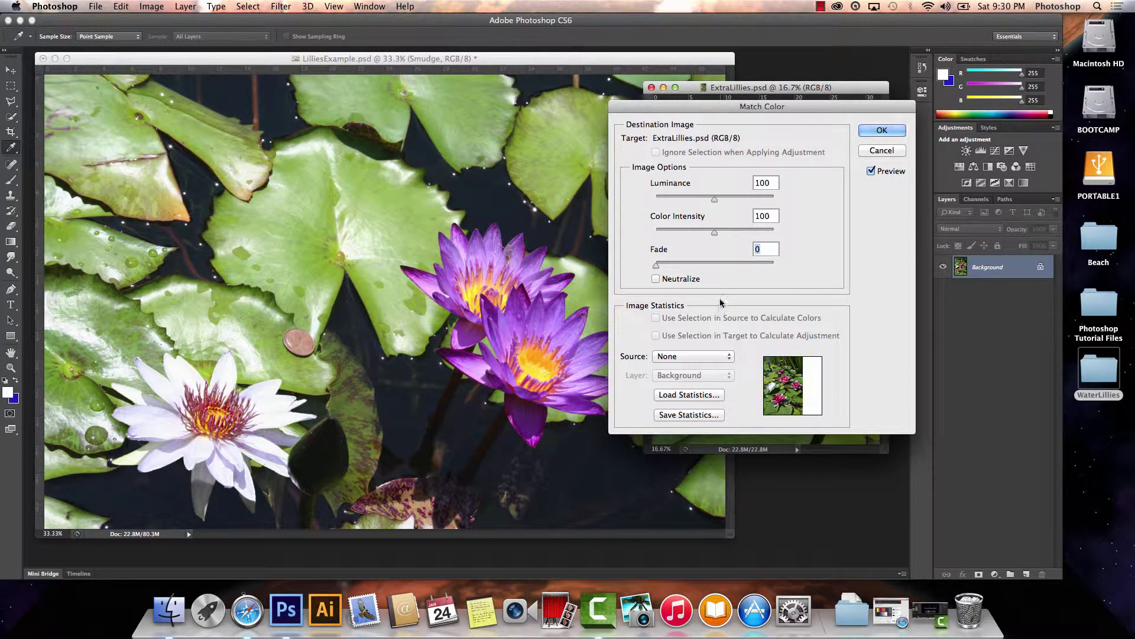
{"action": "left_click_drag", "start_coordinate": [818, 110], "coordinate": [461, 82]}
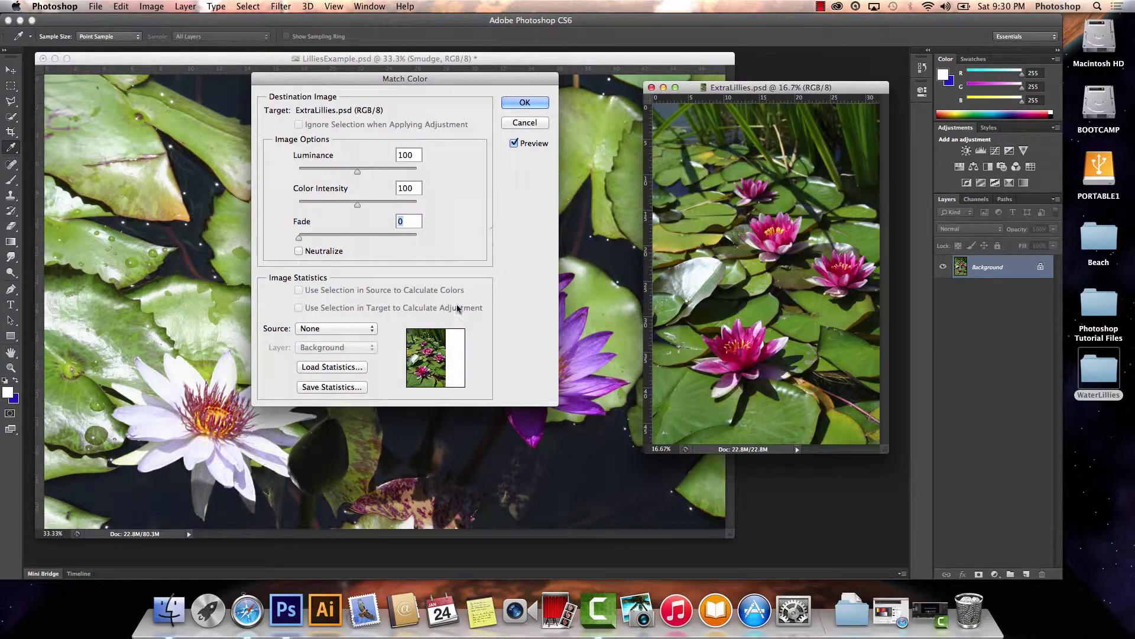
Set the Match Color source to LilliesExample.psd and keep Background as the source layer
{"action": "left_click", "coordinate": [372, 330]}
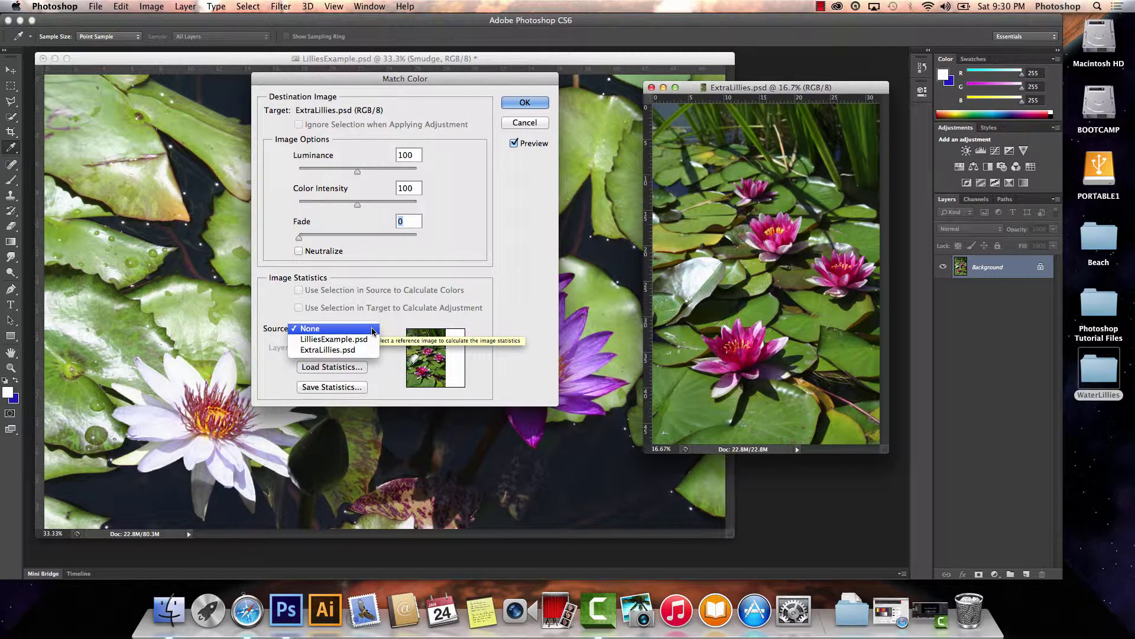
{"action": "left_click", "coordinate": [373, 330]}
{"action": "left_click", "coordinate": [371, 333]}
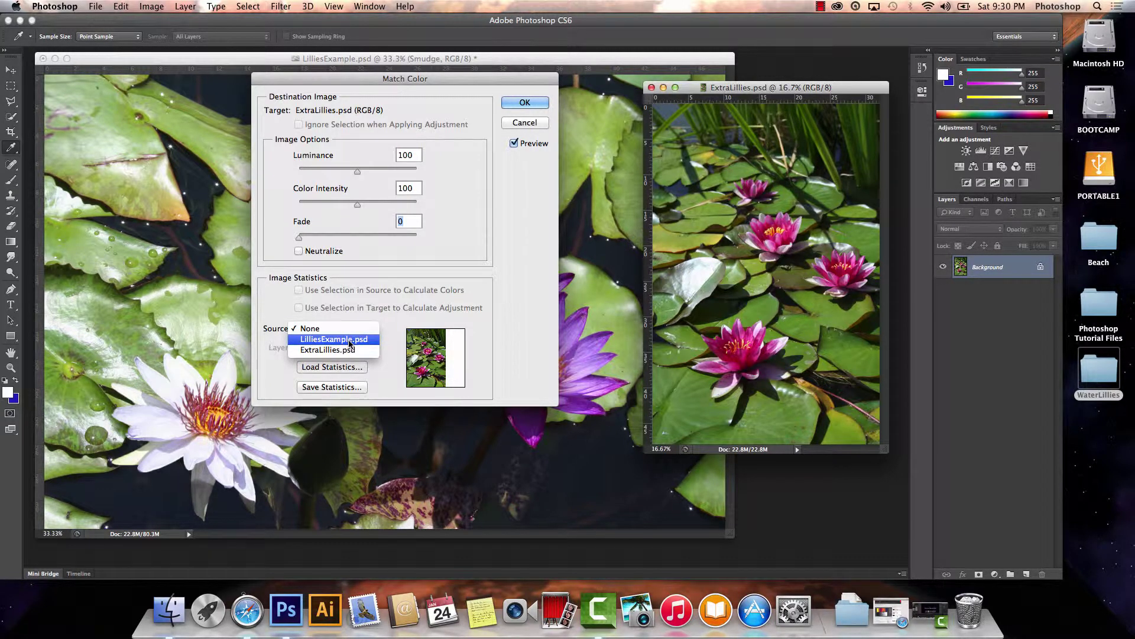
{"action": "left_click", "coordinate": [350, 342]}
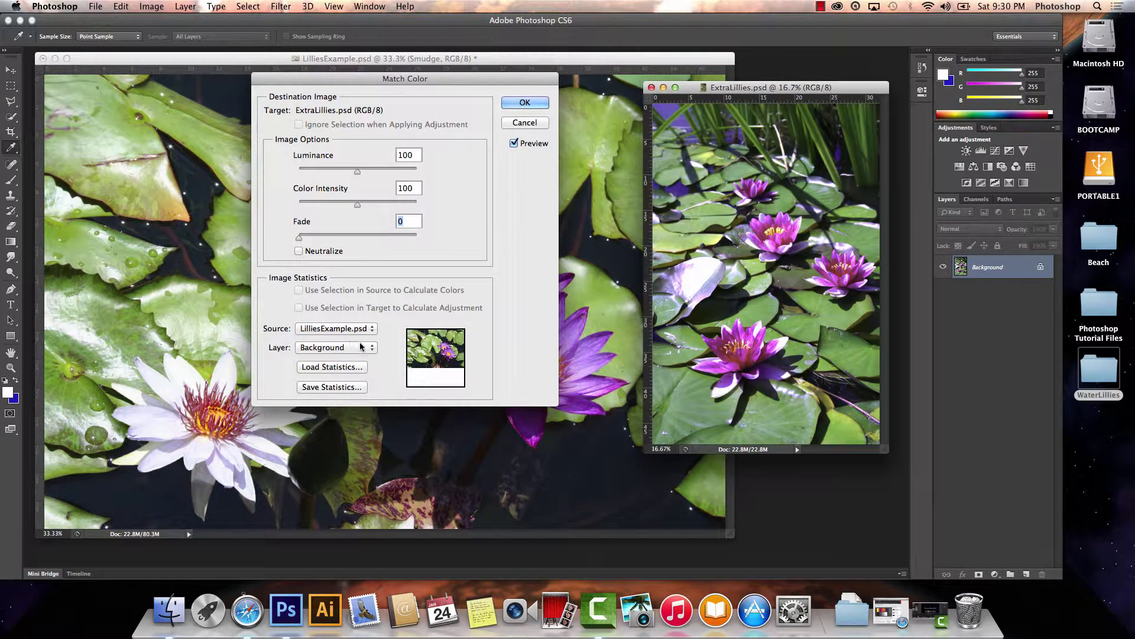
{"action": "left_click", "coordinate": [365, 349]}
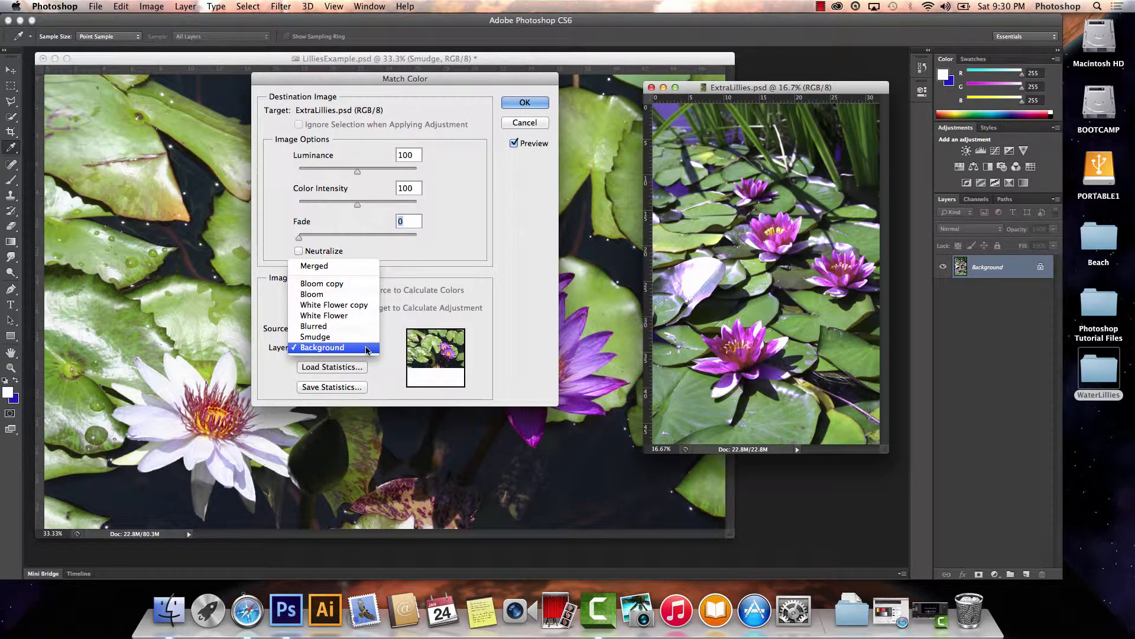
{"action": "left_click", "coordinate": [355, 350]}
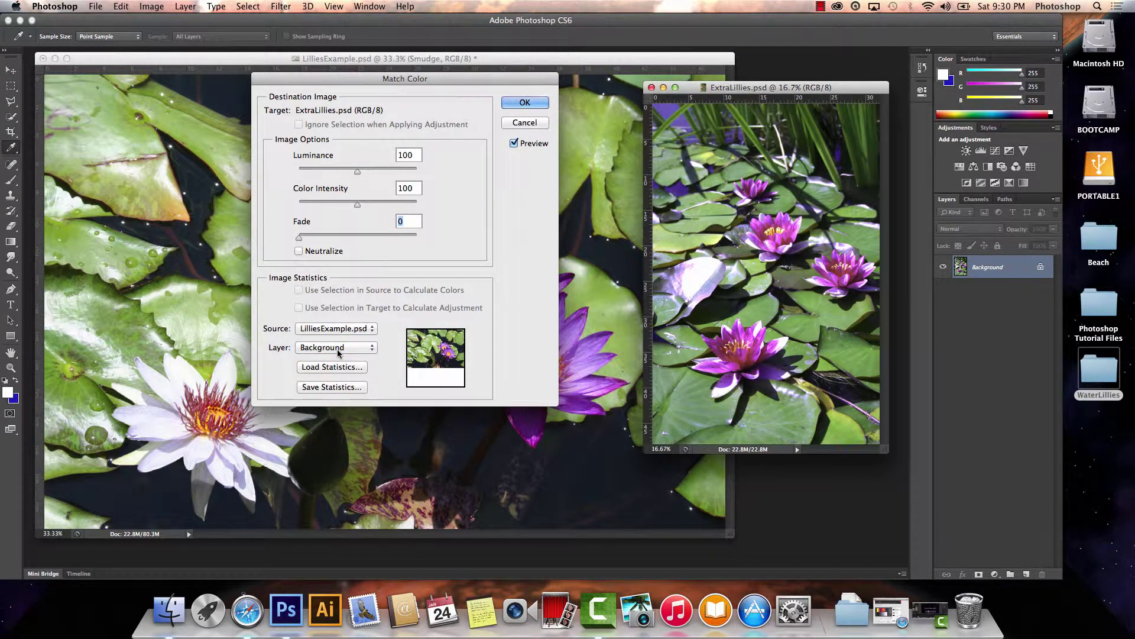
{"action": "left_click", "coordinate": [337, 353]}
{"action": "left_click", "coordinate": [486, 338]}
Set the Match Color Fade to 69 and apply the adjustment to ExtraLillies.psd
{"action": "left_click_drag", "start_coordinate": [299, 237], "coordinate": [371, 243]}
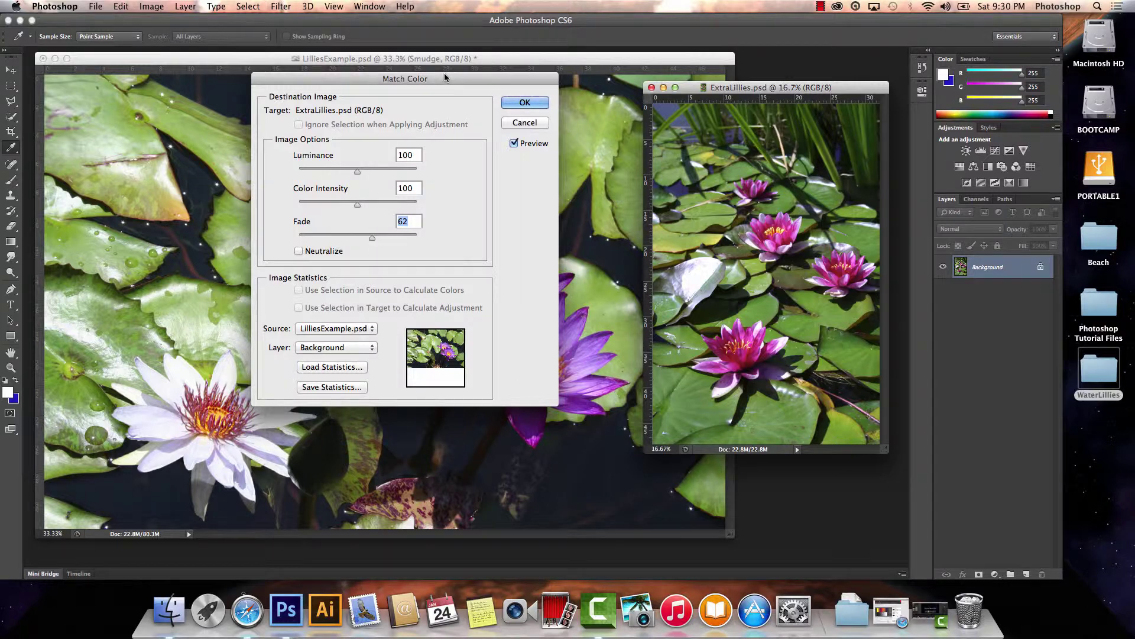
{"action": "left_click_drag", "start_coordinate": [444, 76], "coordinate": [436, 176]}
{"action": "left_click_drag", "start_coordinate": [366, 339], "coordinate": [371, 342]}
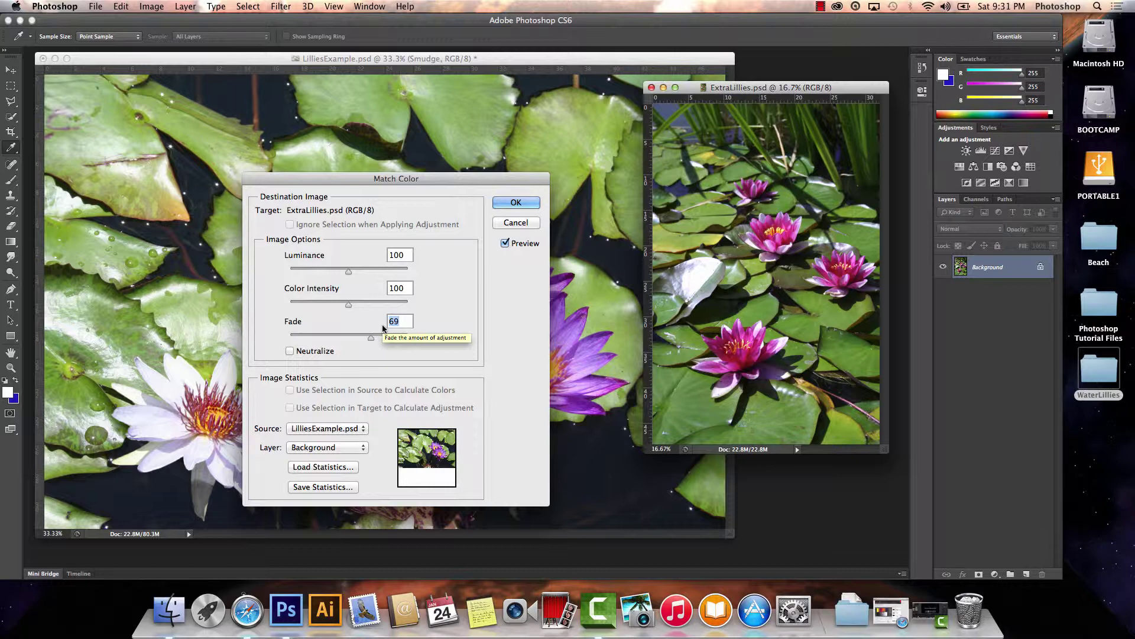
{"action": "left_click", "coordinate": [520, 203]}
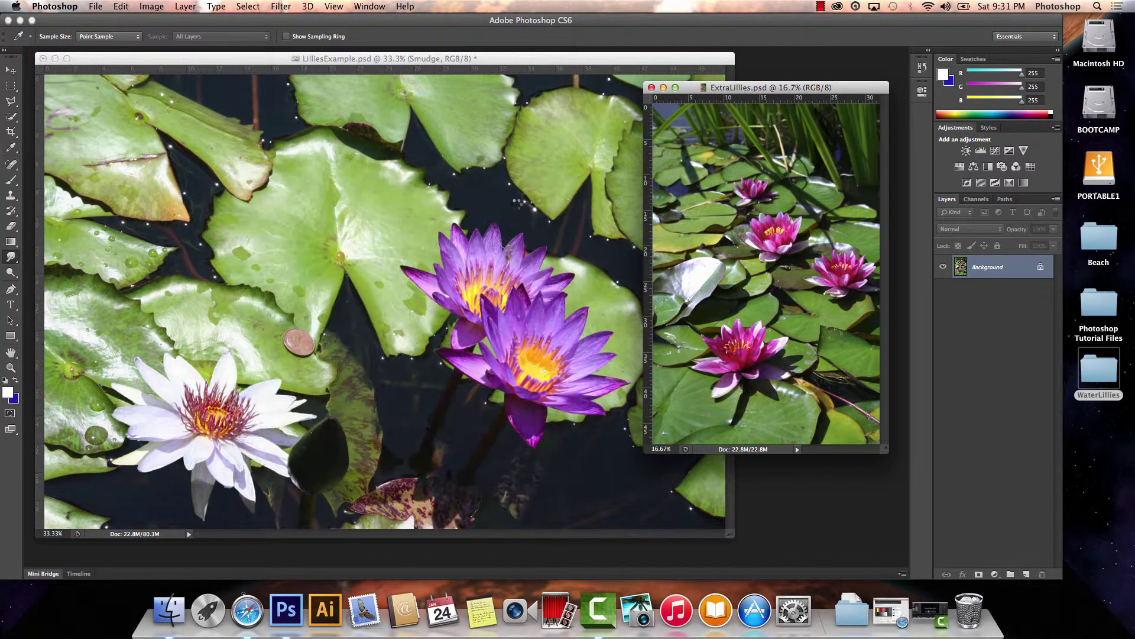